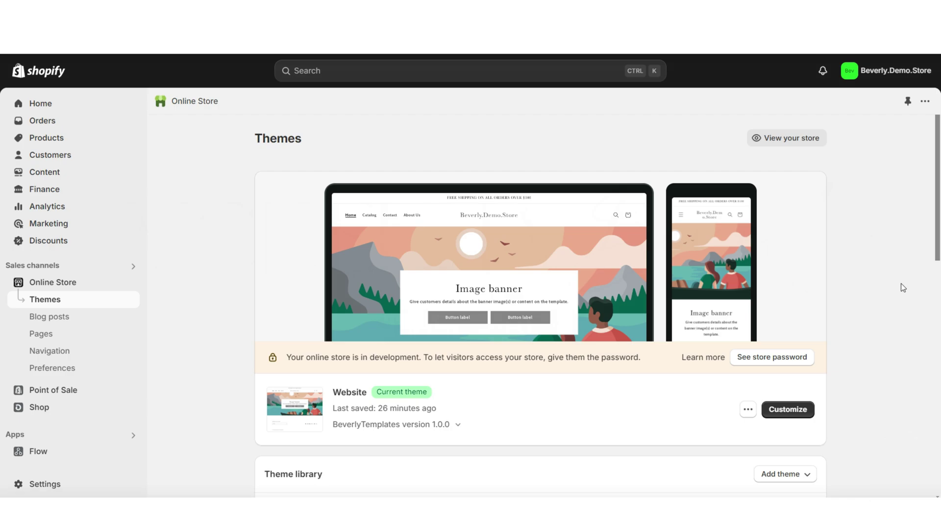
- Scroll through the Themes page to review the current Website theme and the free themes
{"action": "scroll", "coordinate": [898, 285], "scroll_direction": "down", "scroll_amount": 1}
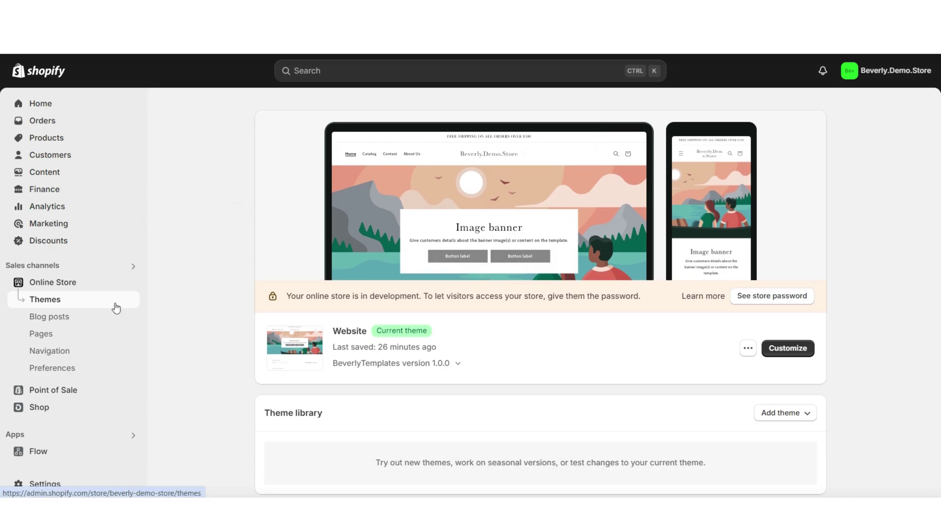
{"action": "scroll", "coordinate": [927, 283], "scroll_direction": "up", "scroll_amount": 1}
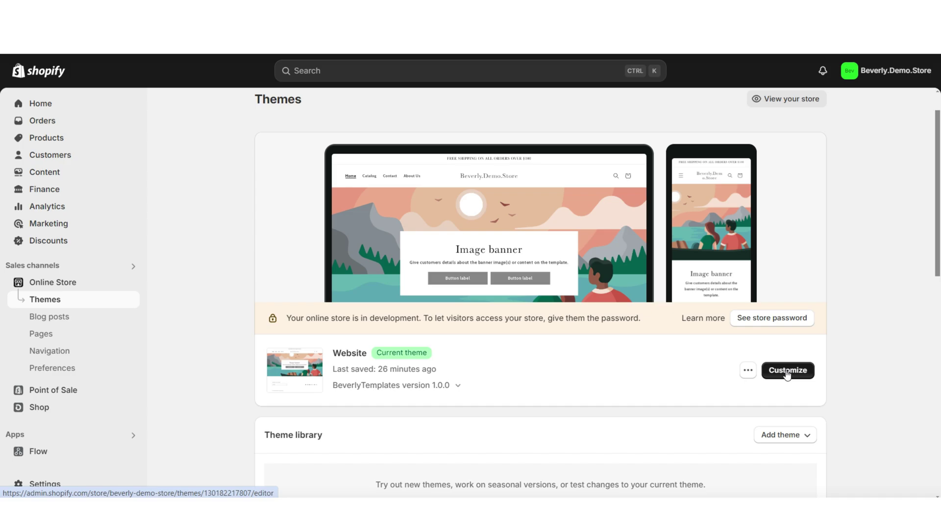
{"action": "scroll", "coordinate": [937, 346], "scroll_direction": "down", "scroll_amount": 6}
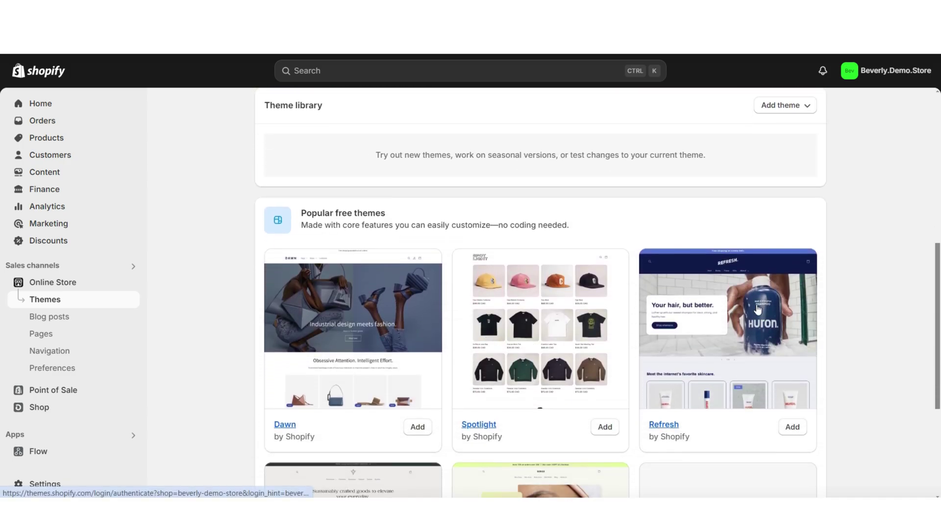
{"action": "scroll", "coordinate": [808, 431], "scroll_direction": "up", "scroll_amount": 6}
- Open the Website theme in the editor, then preview it full width and in mobile layout with the menu drawer
{"action": "left_click", "coordinate": [787, 409]}
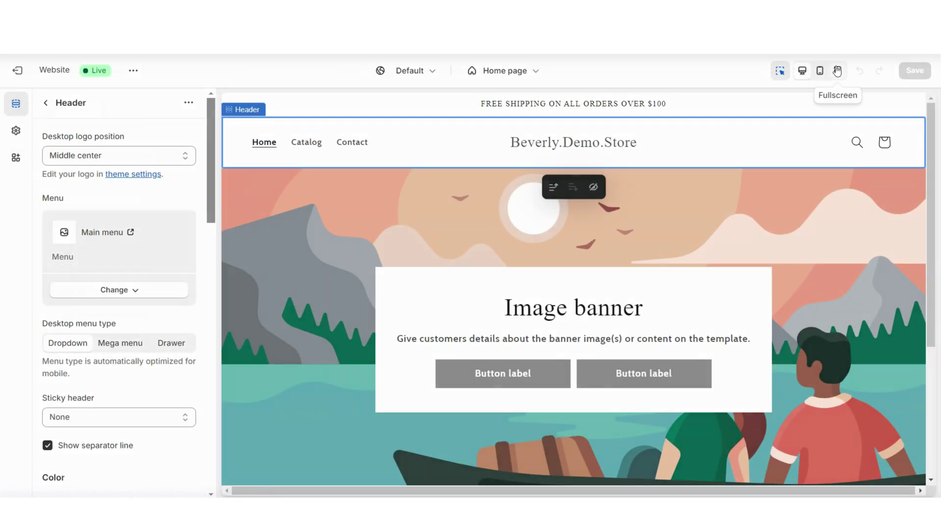
{"action": "left_click", "coordinate": [837, 72]}
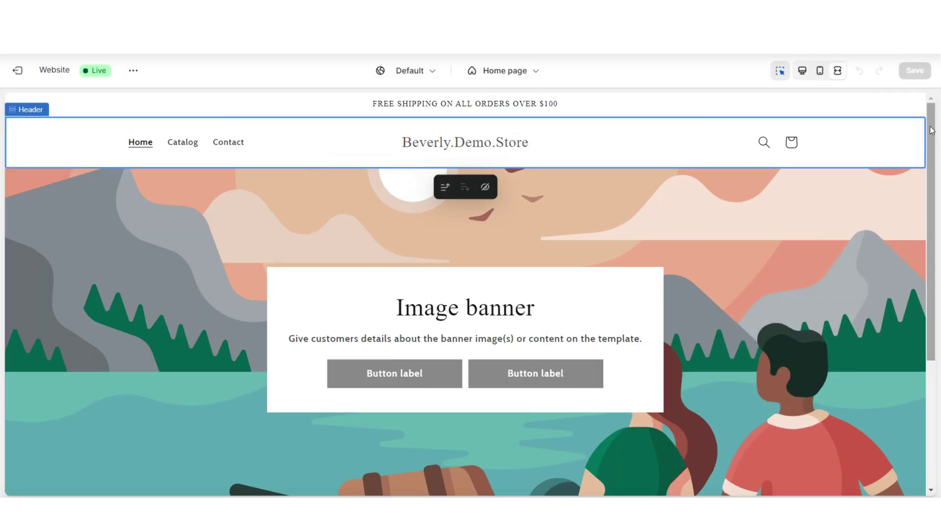
{"action": "scroll", "coordinate": [930, 131], "scroll_direction": "down", "scroll_amount": 3}
{"action": "key", "text": "ctrl+shift+m"}
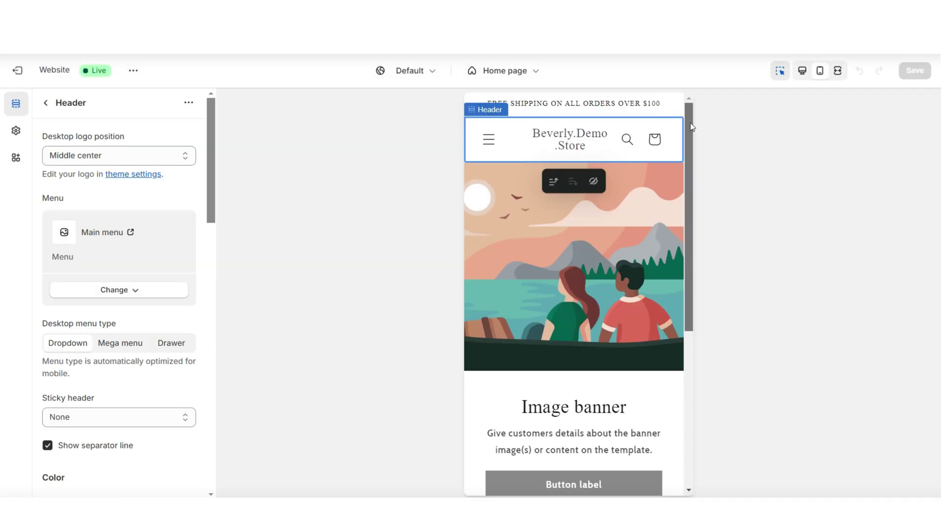
{"action": "mouse_move", "coordinate": [692, 126]}
{"action": "left_mouse_down"}
{"action": "mouse_move", "coordinate": [695, 155]}
{"action": "mouse_move", "coordinate": [701, 119]}
{"action": "mouse_move", "coordinate": [701, 143]}
{"action": "left_mouse_up"}
{"action": "scroll", "coordinate": [491, 147], "scroll_direction": "up", "scroll_amount": 1}
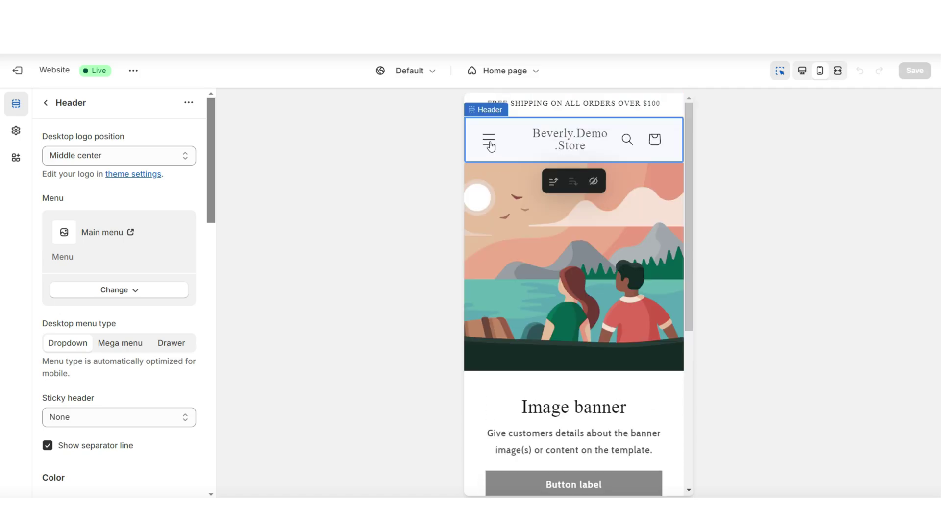
{"action": "left_click", "coordinate": [489, 141]}
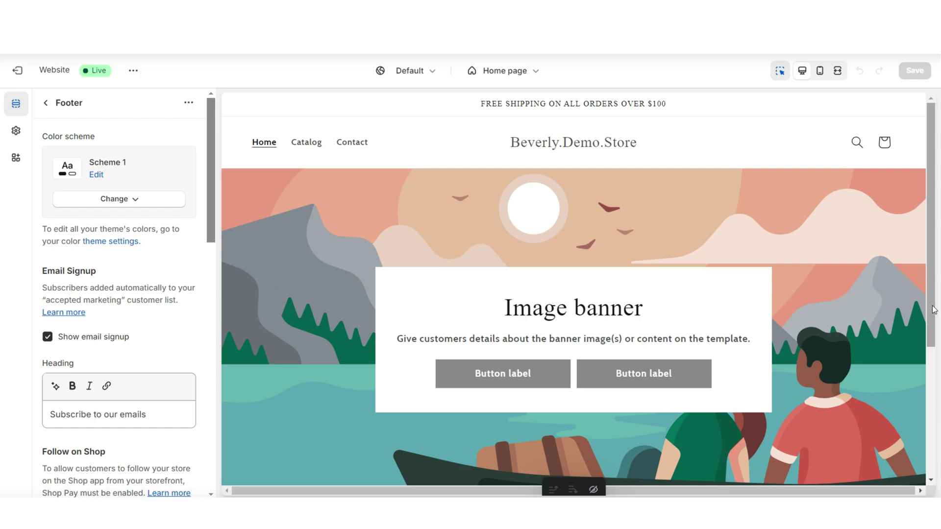
- Remove the FREE SHIPPING ON ALL ORDERS OVER $100 announcement bar from the home page
{"action": "left_click", "coordinate": [322, 105]}
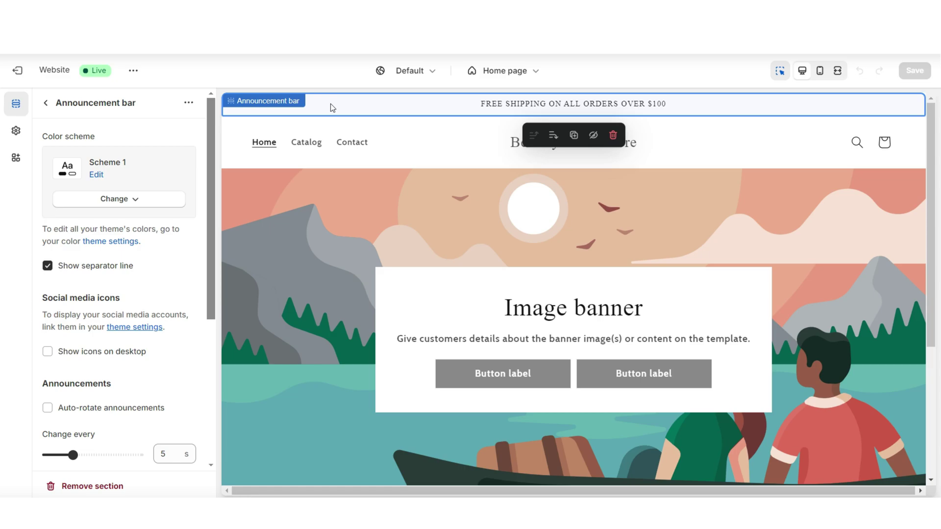
{"action": "left_click", "coordinate": [46, 103]}
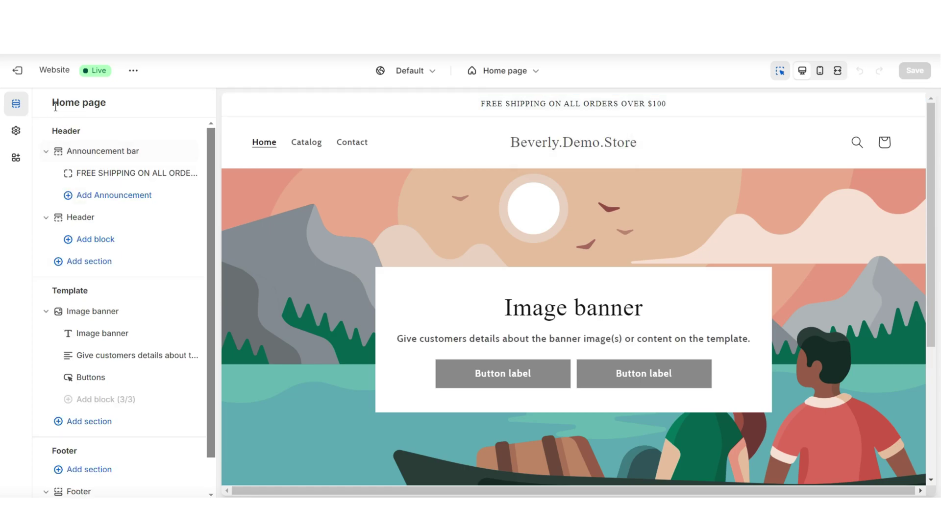
{"action": "left_click", "coordinate": [120, 174]}
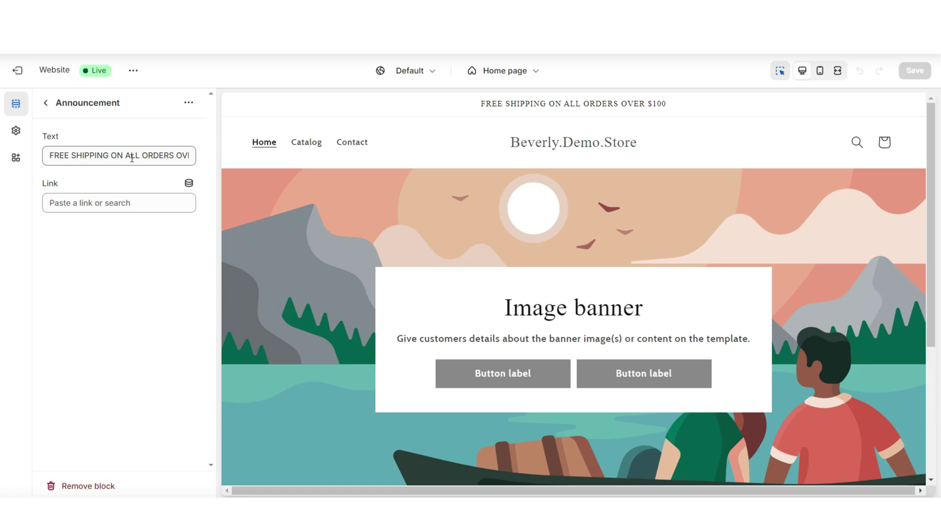
{"action": "left_click", "coordinate": [338, 110]}
{"action": "left_click", "coordinate": [92, 486]}
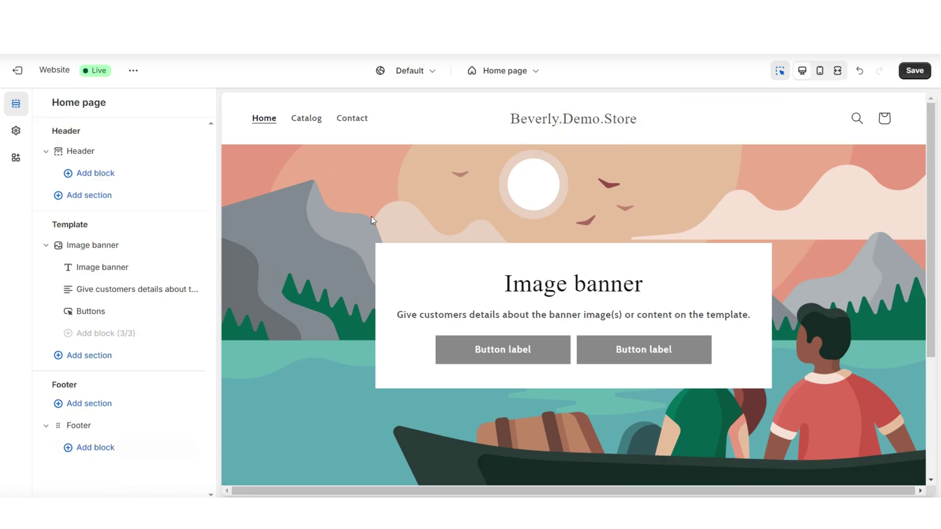
{"action": "left_click", "coordinate": [407, 114]}
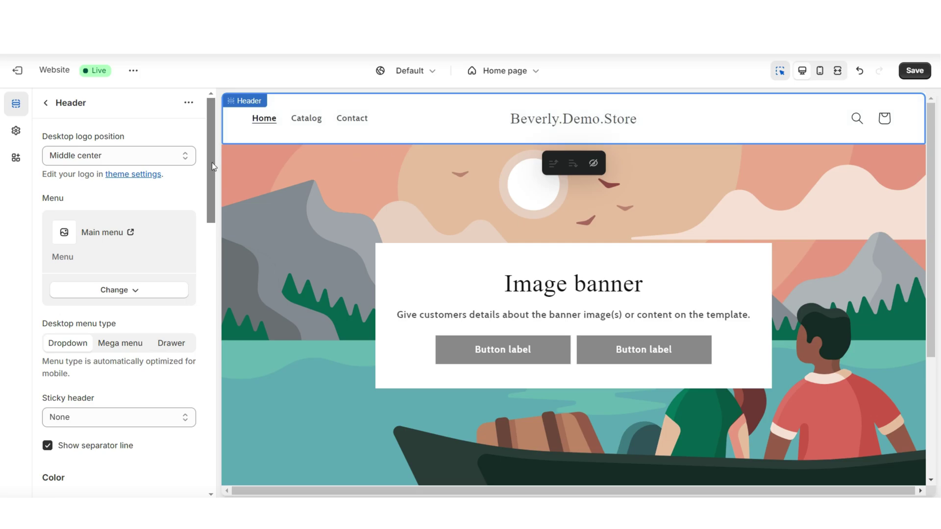
- Set the header's desktop menu type to Drawer and check the drawer in full-width preview
{"action": "mouse_move", "coordinate": [212, 164]}
{"action": "left_mouse_down"}
{"action": "mouse_move", "coordinate": [204, 251]}
{"action": "mouse_move", "coordinate": [213, 301]}
{"action": "mouse_move", "coordinate": [214, 162]}
{"action": "left_mouse_up"}
{"action": "key", "text": "ctrl+shift+f"}
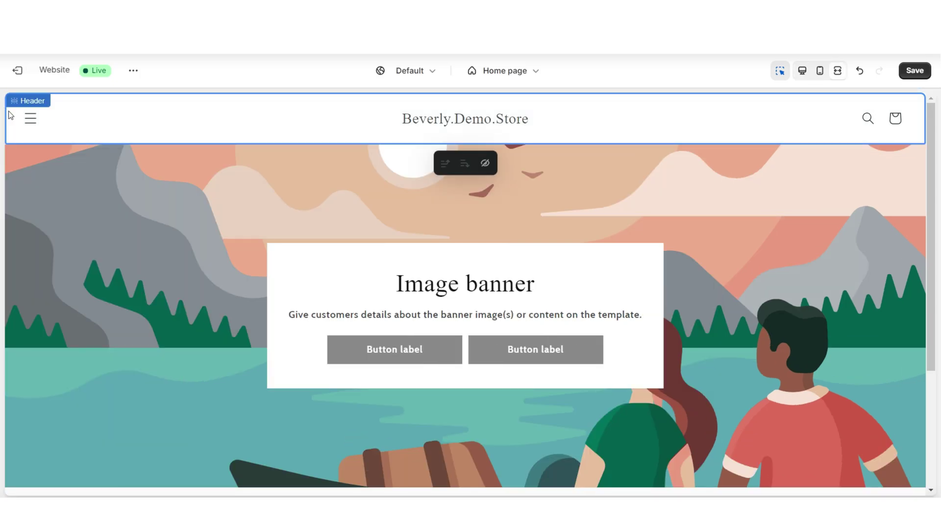
{"action": "left_click", "coordinate": [28, 123]}
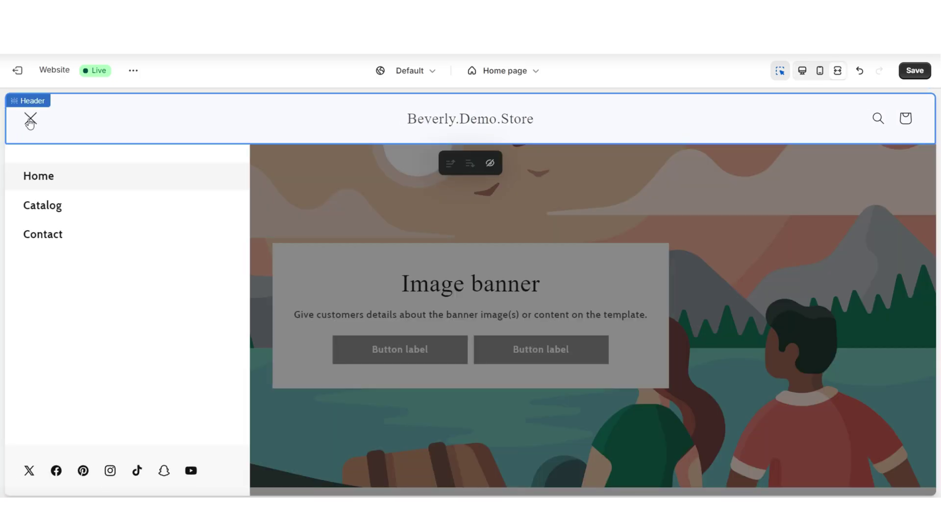
{"action": "key", "text": "ctrl+shift+f"}
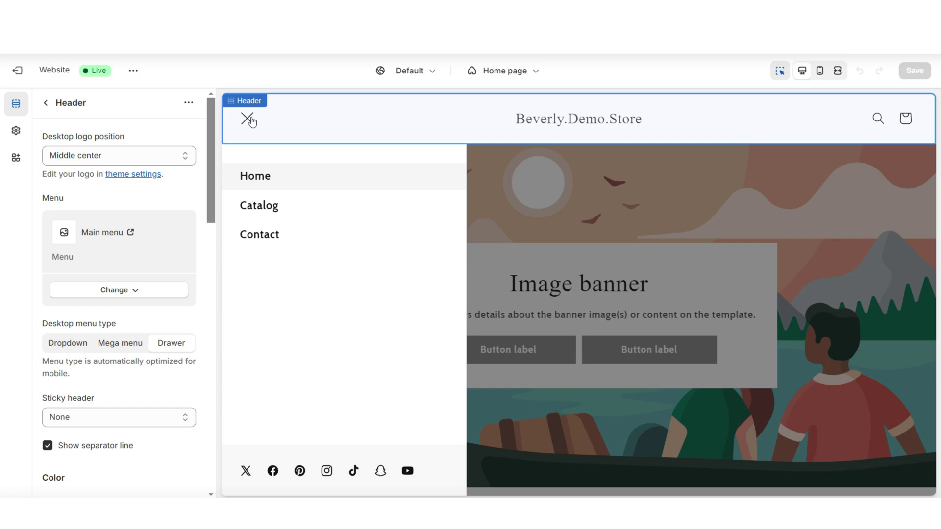
- Preview the Catalog and Contact pages through the drawer menu
{"action": "left_click", "coordinate": [289, 208]}
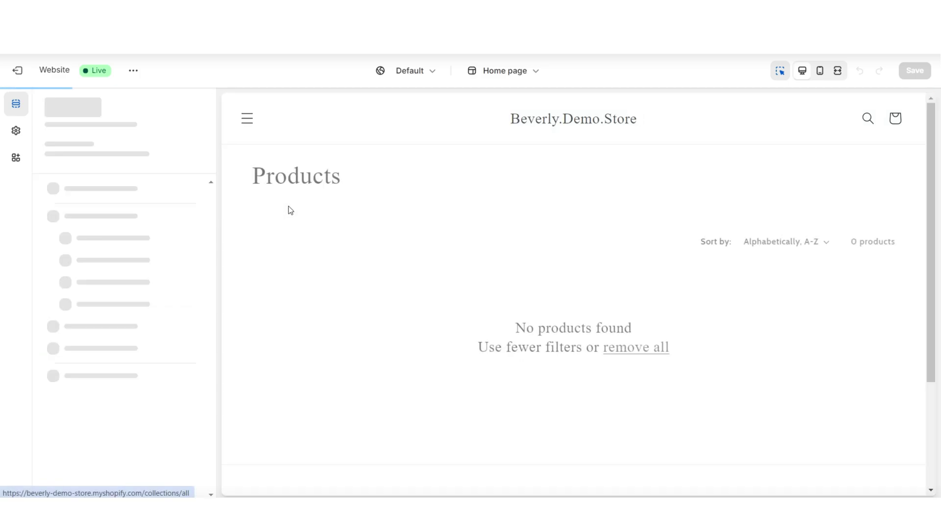
{"action": "mouse_move", "coordinate": [933, 173]}
{"action": "left_mouse_down"}
{"action": "mouse_move", "coordinate": [934, 236]}
{"action": "mouse_move", "coordinate": [931, 167]}
{"action": "left_mouse_up"}
{"action": "left_click", "coordinate": [247, 118]}
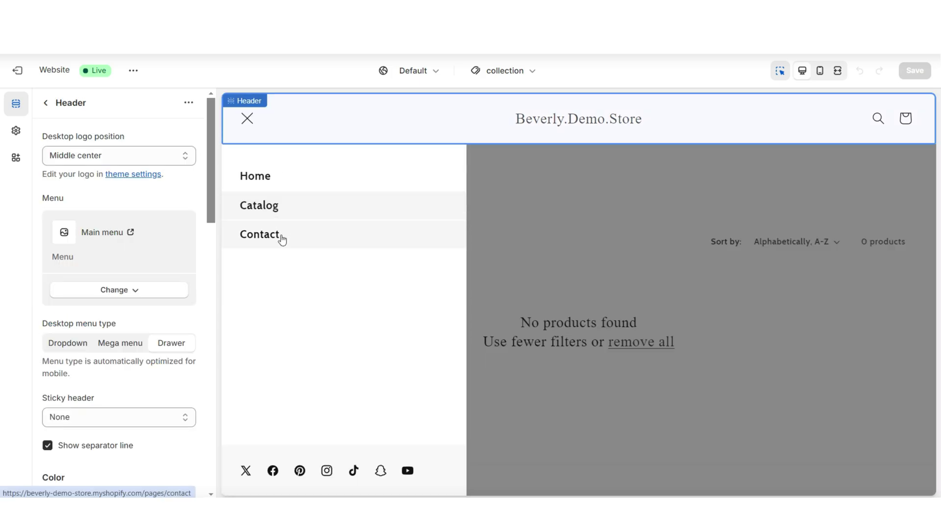
{"action": "left_click", "coordinate": [282, 238]}
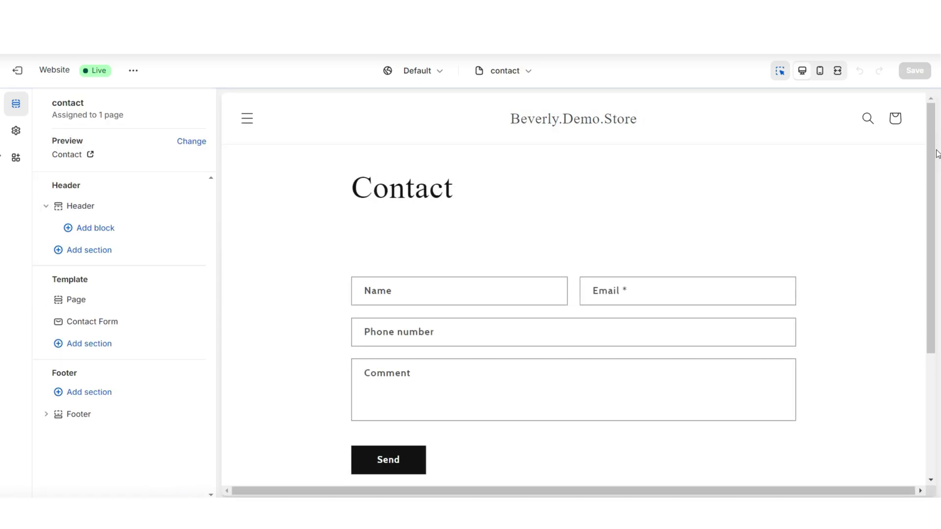
{"action": "left_click_drag", "start_coordinate": [934, 160], "coordinate": [926, 231]}
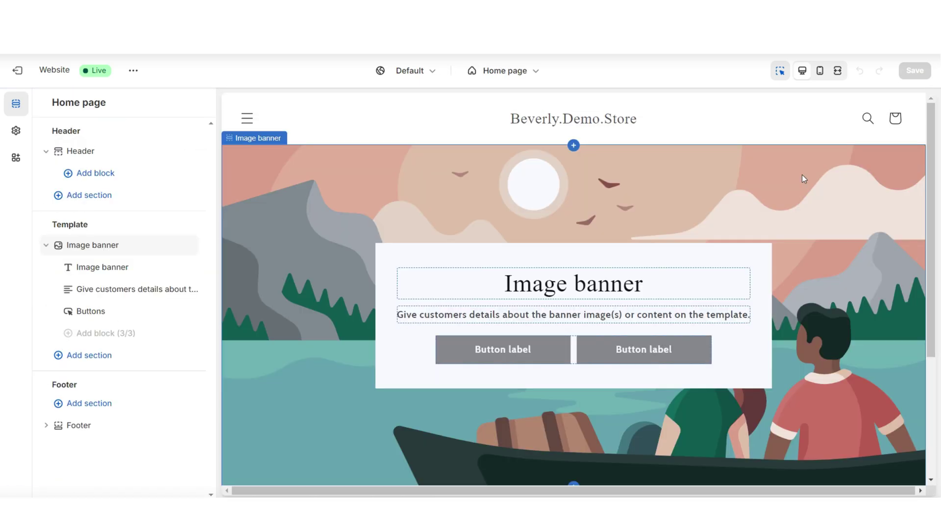
- Add an Image with text section to the Home template
{"action": "scroll", "coordinate": [802, 174], "scroll_direction": "down", "scroll_amount": 3}
{"action": "scroll", "coordinate": [708, 170], "scroll_direction": "up", "scroll_amount": 1}
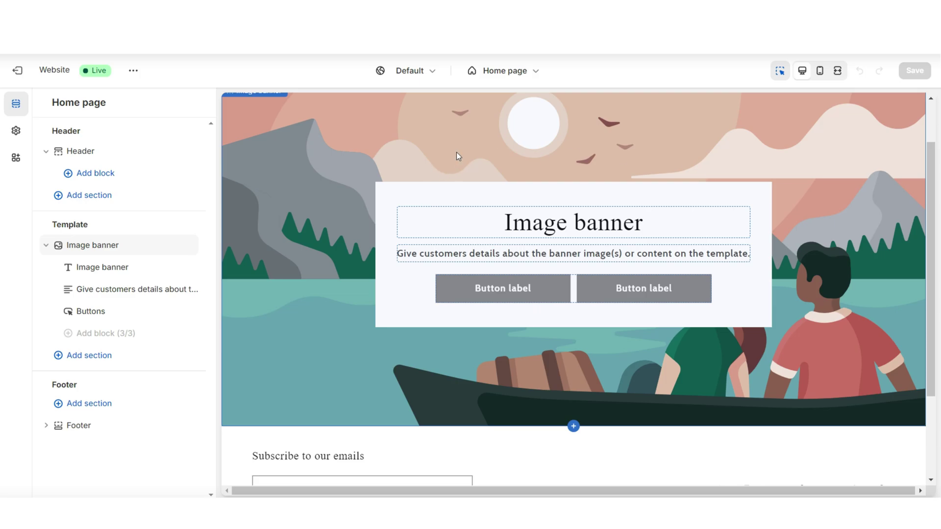
{"action": "scroll", "coordinate": [267, 294], "scroll_direction": "up", "scroll_amount": 1}
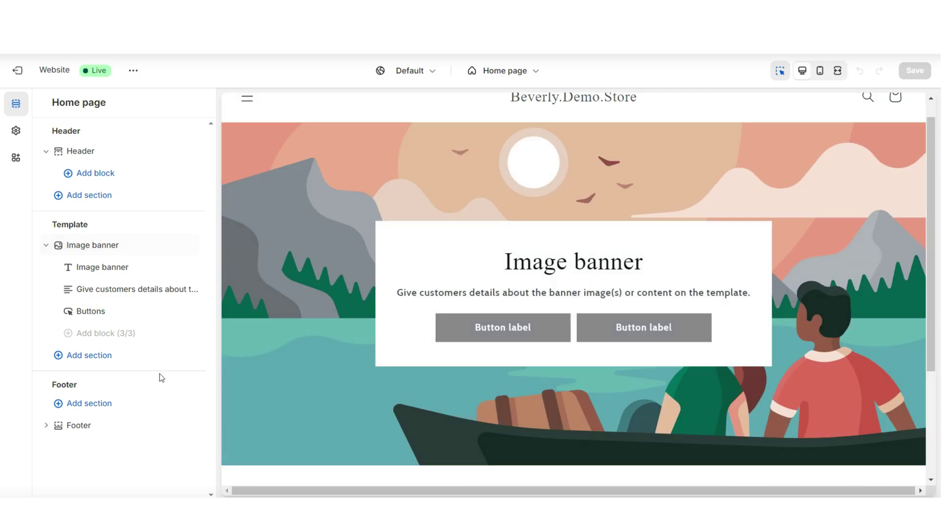
{"action": "left_click", "coordinate": [569, 390]}
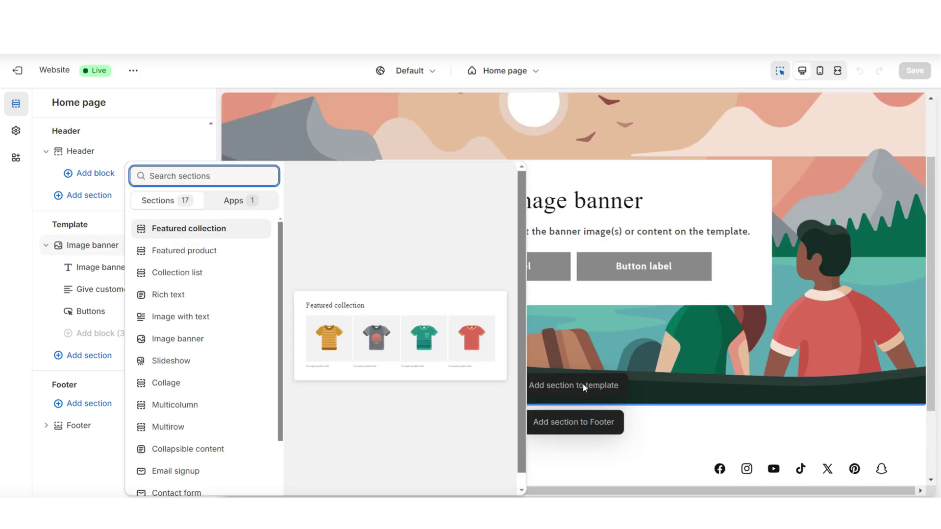
{"action": "key", "text": "Escape"}
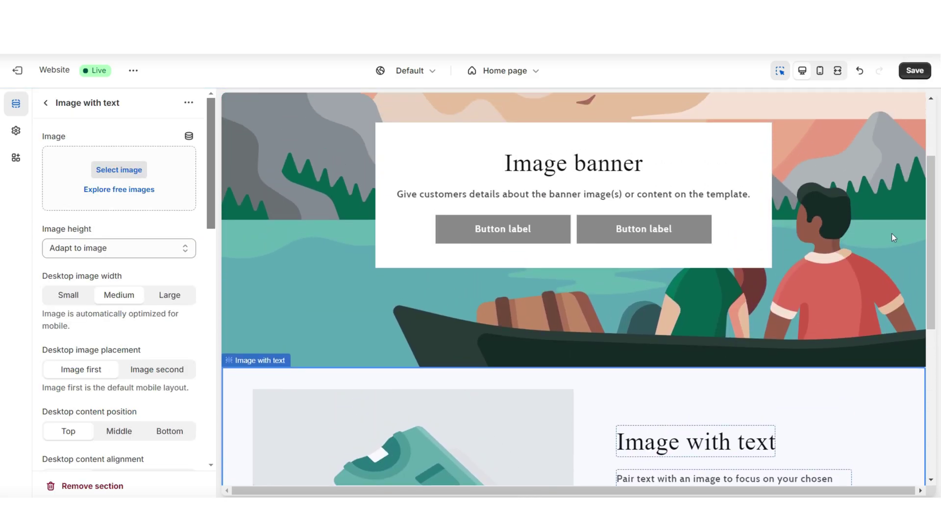
- Remove the Image banner section and place the Image with text image second on desktop
{"action": "left_click", "coordinate": [826, 227]}
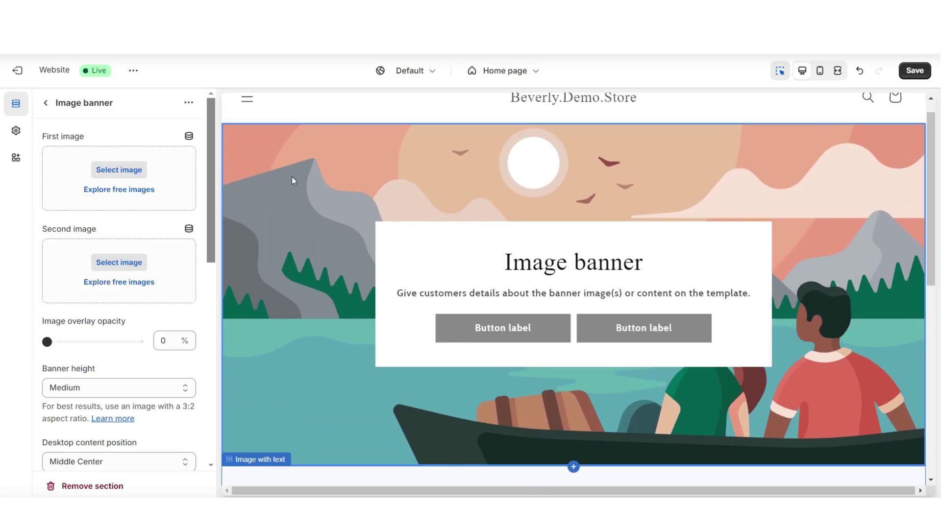
{"action": "left_click", "coordinate": [67, 489]}
{"action": "left_click", "coordinate": [441, 242]}
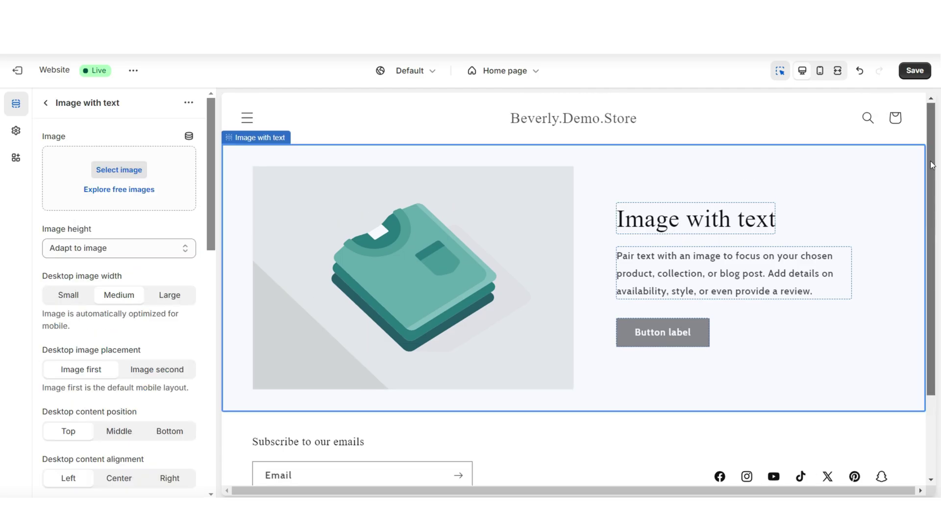
{"action": "left_click_drag", "start_coordinate": [932, 188], "coordinate": [602, 137]}
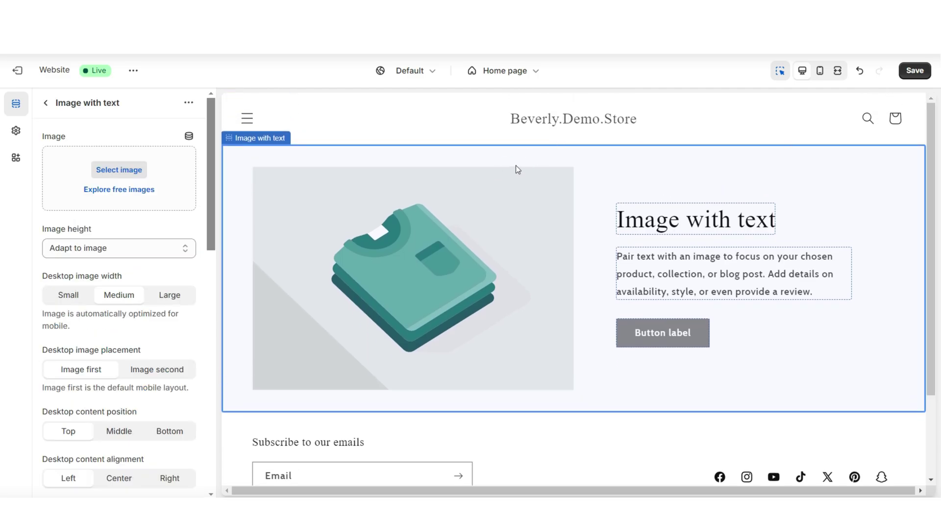
- Check the page in mobile layout, then return to desktop and open the section list
{"action": "key", "text": "ctrl+shift+m"}
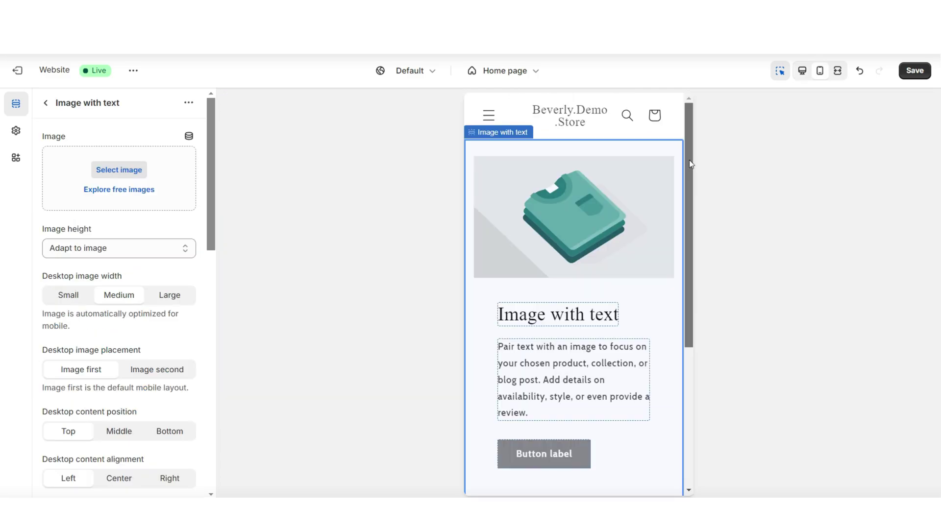
{"action": "mouse_move", "coordinate": [689, 160]}
{"action": "left_mouse_down"}
{"action": "mouse_move", "coordinate": [690, 189]}
{"action": "mouse_move", "coordinate": [689, 156]}
{"action": "left_mouse_up"}
{"action": "left_click", "coordinate": [803, 71]}
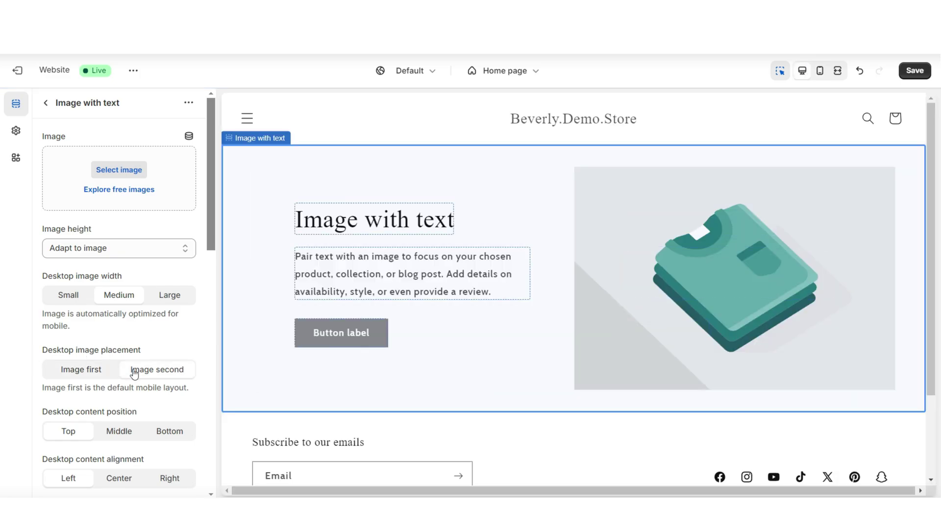
{"action": "left_click", "coordinate": [571, 413]}
{"action": "left_click", "coordinate": [577, 393]}
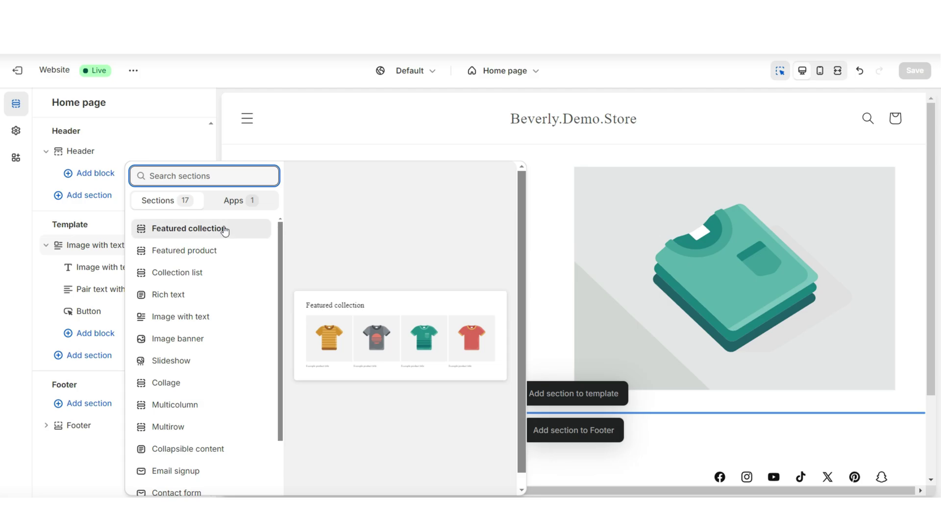
- Add a Featured collection section, then undo the extra one with Ctrl+Z
{"action": "left_click", "coordinate": [230, 231]}
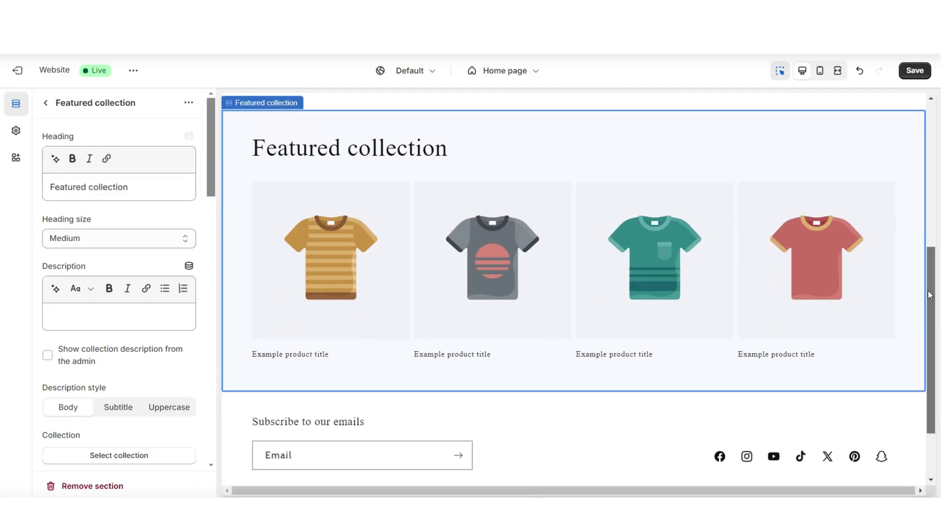
{"action": "left_click_drag", "start_coordinate": [929, 294], "coordinate": [929, 280]}
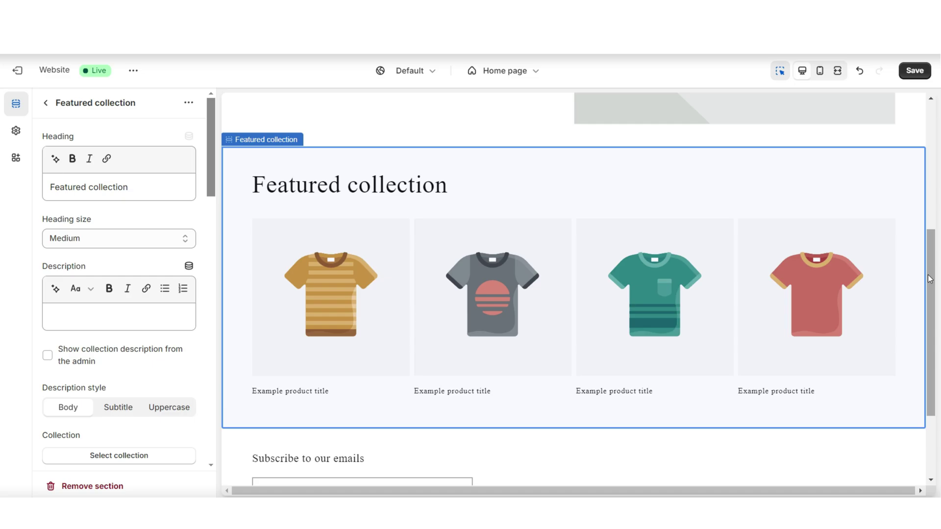
{"action": "key", "text": "ctrl+z"}
{"action": "mouse_move", "coordinate": [934, 264]}
{"action": "left_mouse_down"}
{"action": "mouse_move", "coordinate": [933, 299]}
{"action": "mouse_move", "coordinate": [933, 257]}
{"action": "left_mouse_up"}
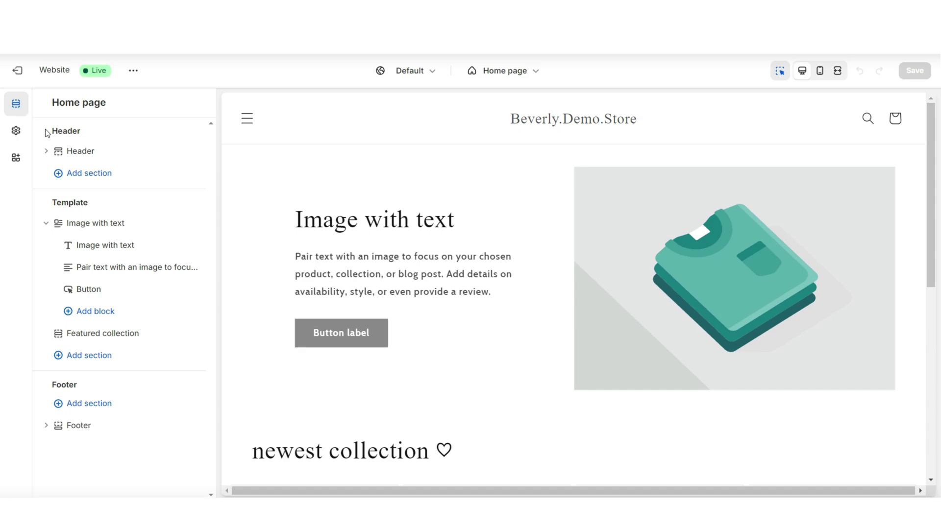
- Set color Scheme 1's background to black #000000
{"action": "left_click", "coordinate": [18, 136]}
{"action": "left_click", "coordinate": [72, 173]}
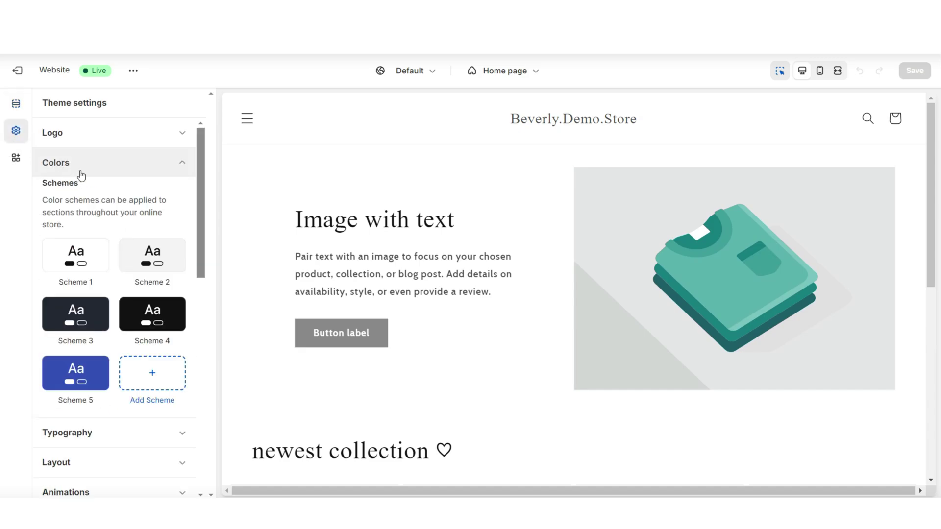
{"action": "left_click", "coordinate": [80, 256]}
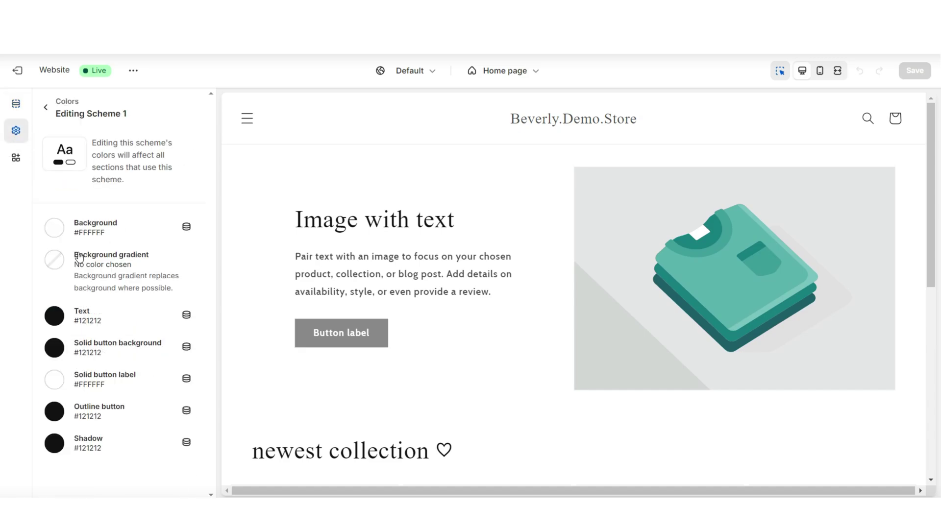
{"action": "left_click", "coordinate": [55, 228]}
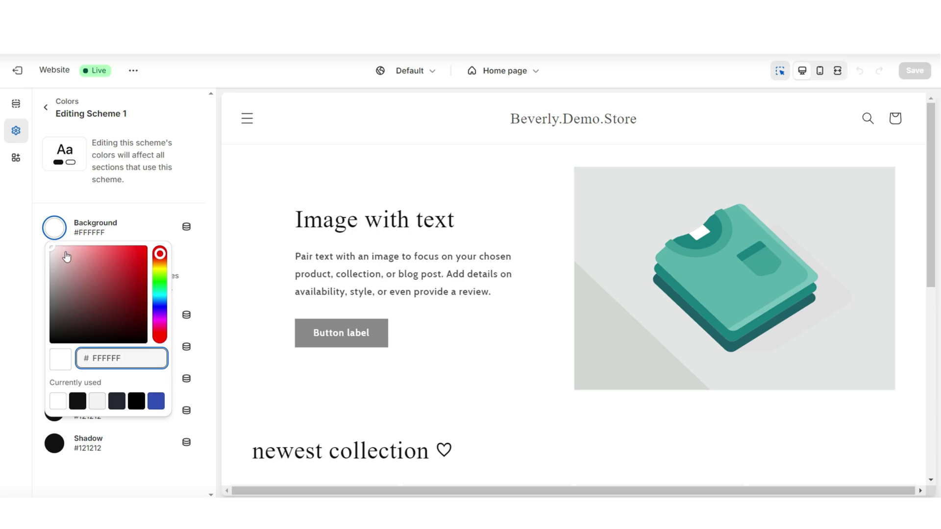
{"action": "left_click", "coordinate": [52, 342]}
{"action": "left_click", "coordinate": [54, 315]}
- Set Scheme 1's text color to white and adjust its solid button background color
{"action": "left_click", "coordinate": [58, 285]}
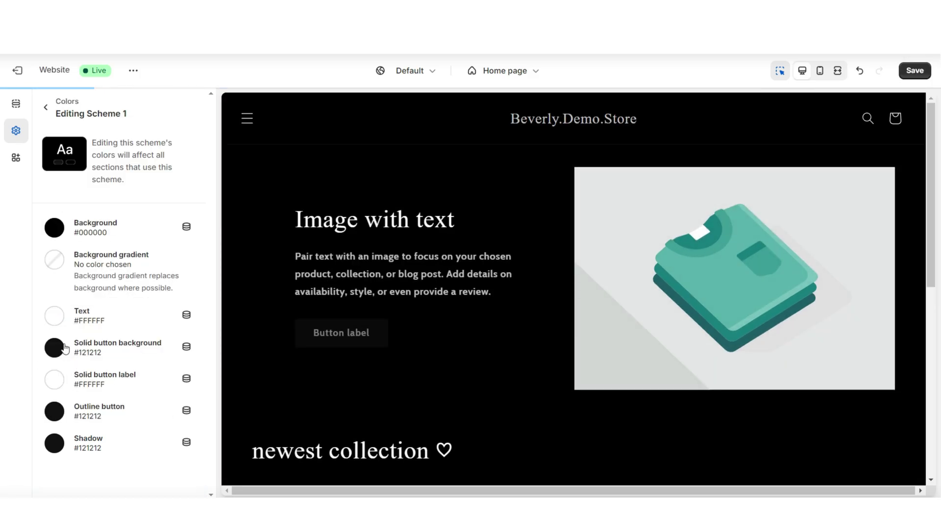
{"action": "left_click", "coordinate": [54, 348]}
{"action": "left_click", "coordinate": [58, 348]}
{"action": "key", "text": "Escape"}
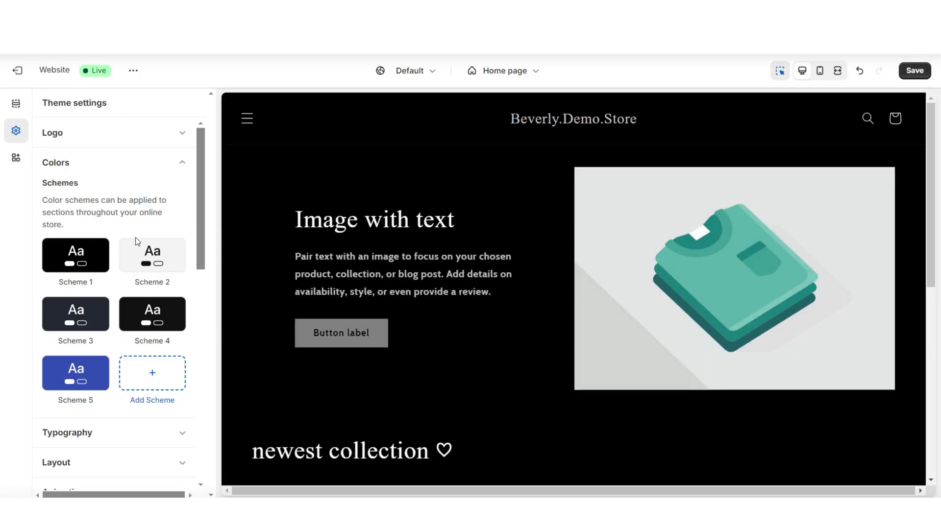
{"action": "left_click", "coordinate": [18, 131]}
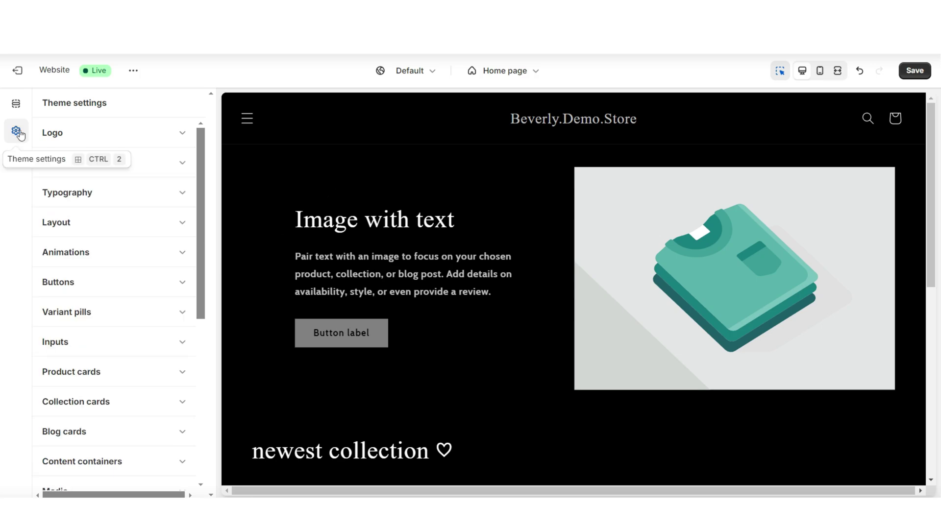
- Upload the LUNA image as the store logo and shrink its desktop width to 130 px
{"action": "left_click", "coordinate": [78, 140]}
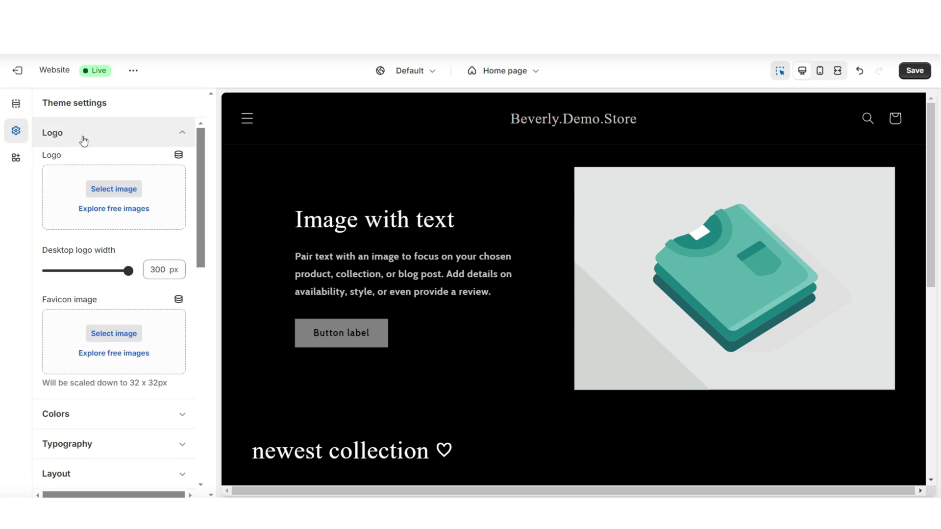
{"action": "left_click", "coordinate": [122, 190]}
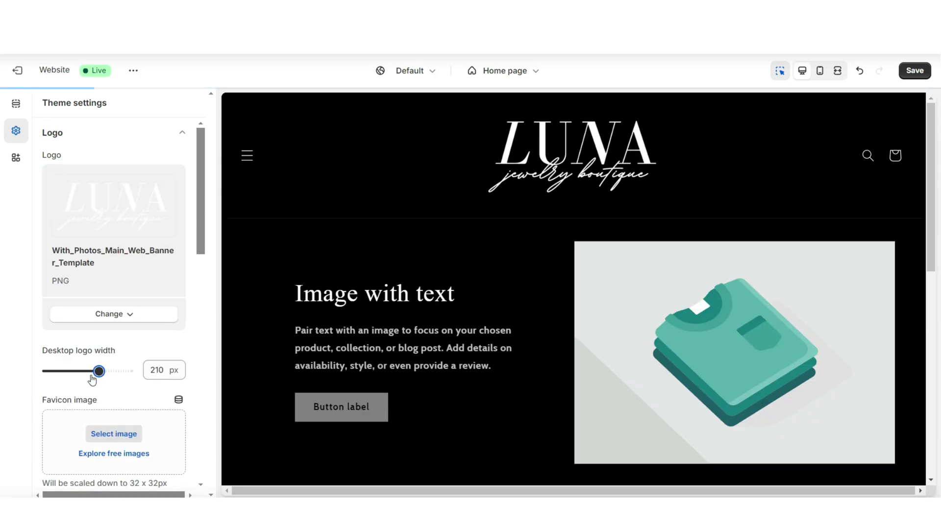
{"action": "left_click_drag", "start_coordinate": [86, 380], "coordinate": [74, 380]}
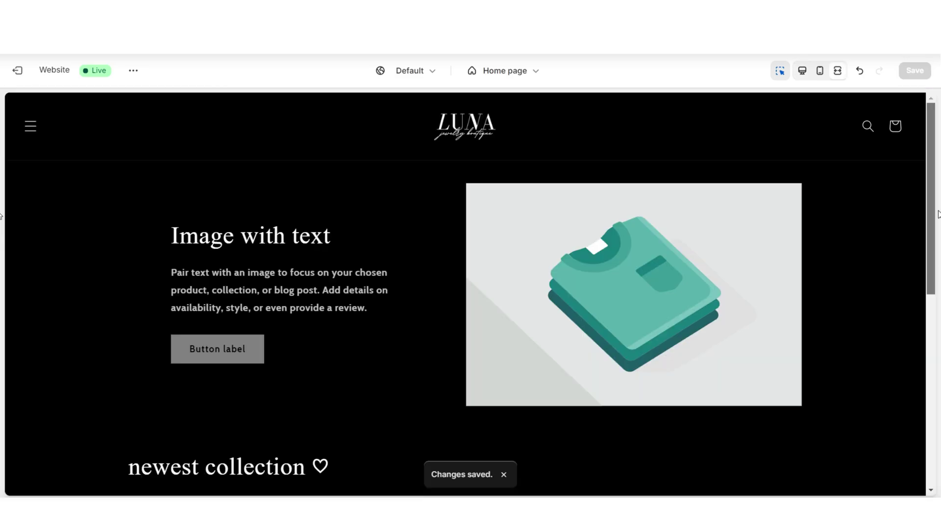
{"action": "mouse_move", "coordinate": [932, 216]}
{"action": "left_mouse_down"}
{"action": "mouse_move", "coordinate": [933, 300]}
{"action": "mouse_move", "coordinate": [934, 211]}
{"action": "left_mouse_up"}
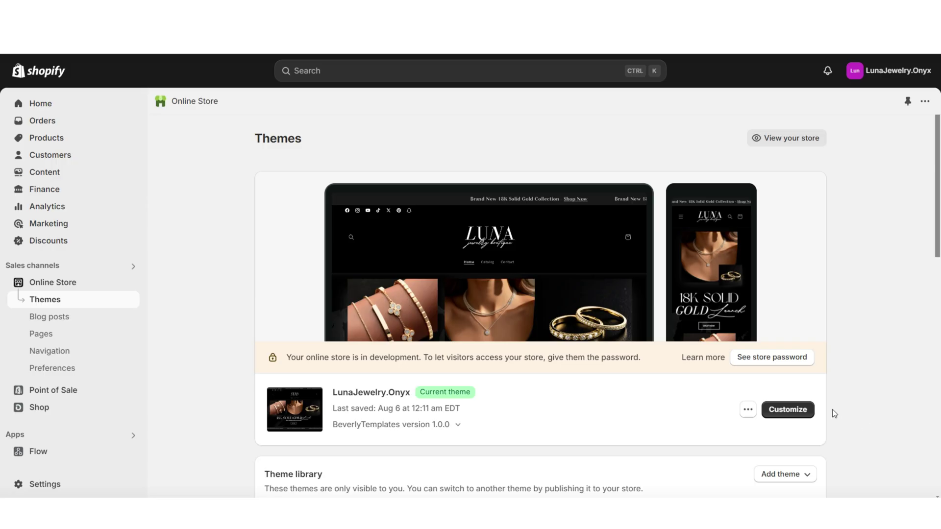
- Open the LunaJewelry.Onyx theme in the editor and scroll through its full-width home page preview
{"action": "left_click", "coordinate": [785, 414]}
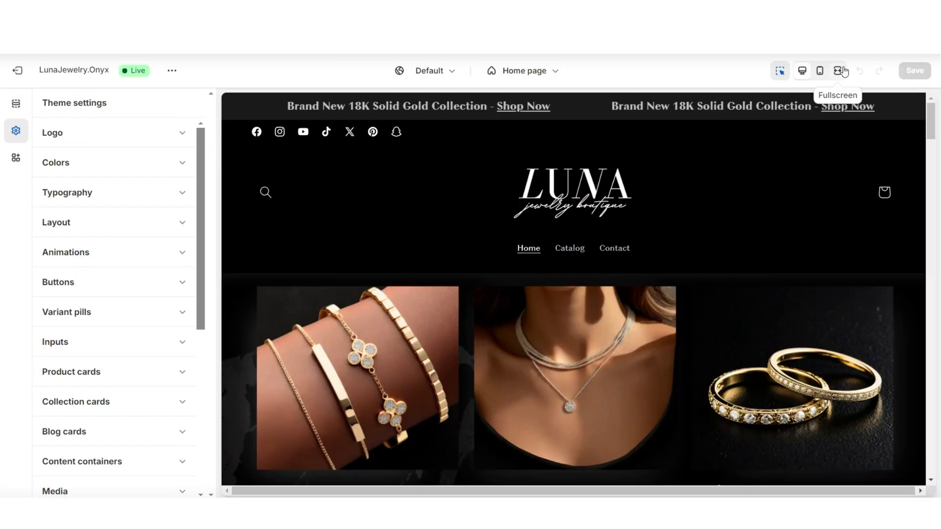
{"action": "left_click", "coordinate": [839, 71]}
{"action": "scroll", "coordinate": [471, 294], "scroll_direction": "down", "scroll_amount": 3}
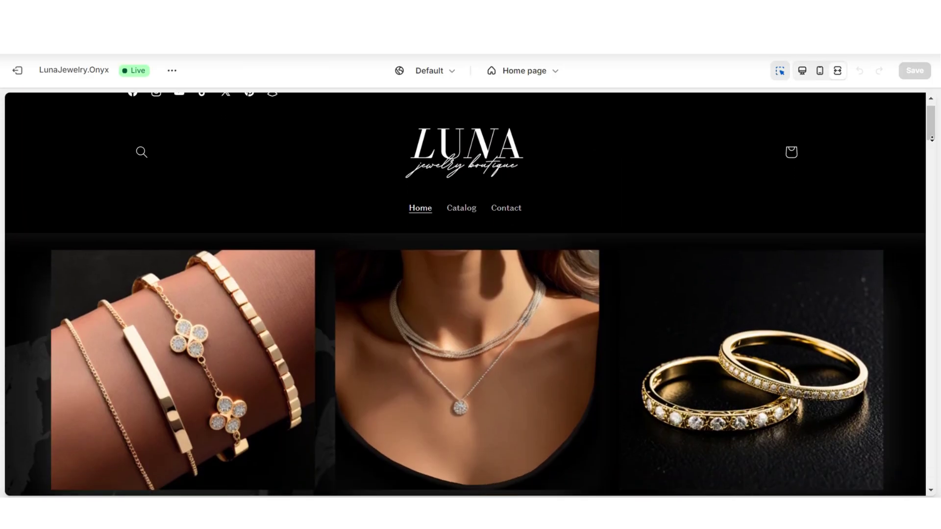
{"action": "scroll", "coordinate": [470, 294], "scroll_direction": "down", "scroll_amount": 4}
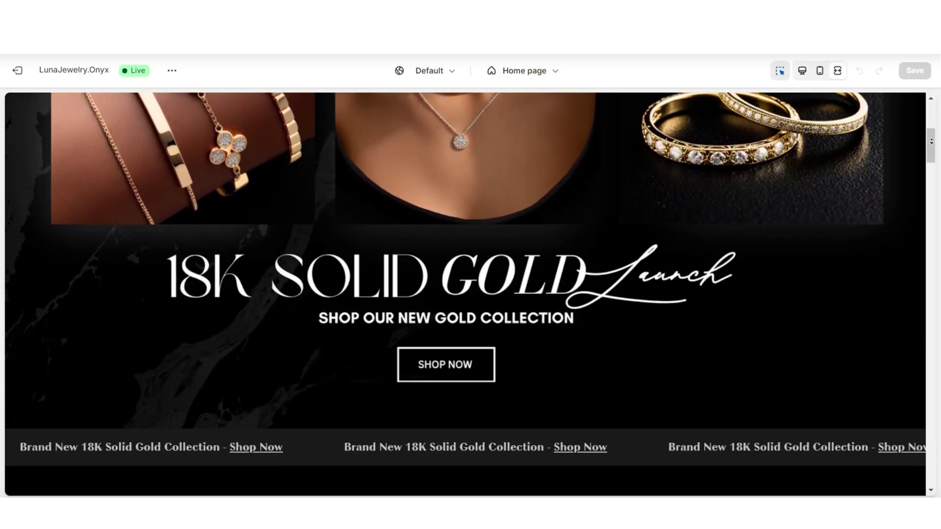
{"action": "left_click_drag", "start_coordinate": [932, 141], "coordinate": [933, 208]}
{"action": "scroll", "coordinate": [933, 208], "scroll_direction": "down", "scroll_amount": 5}
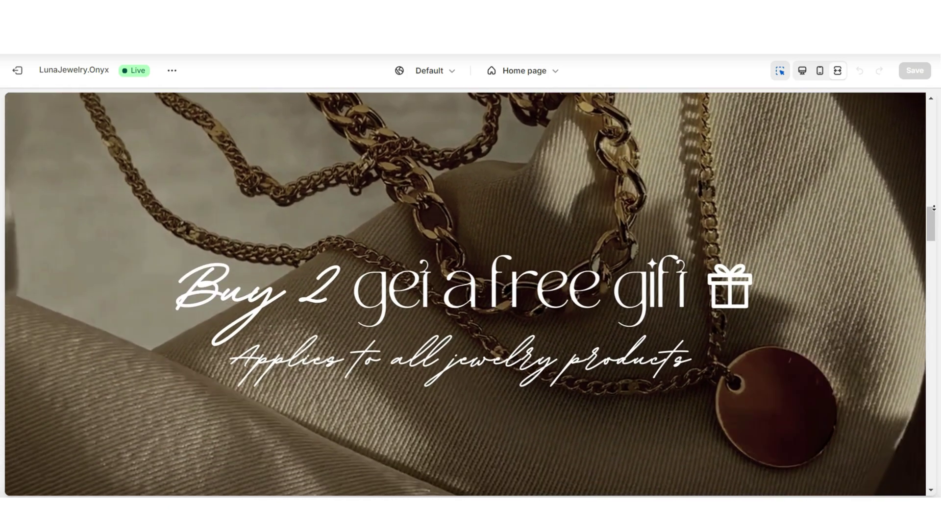
{"action": "scroll", "coordinate": [933, 208], "scroll_direction": "down", "scroll_amount": 9}
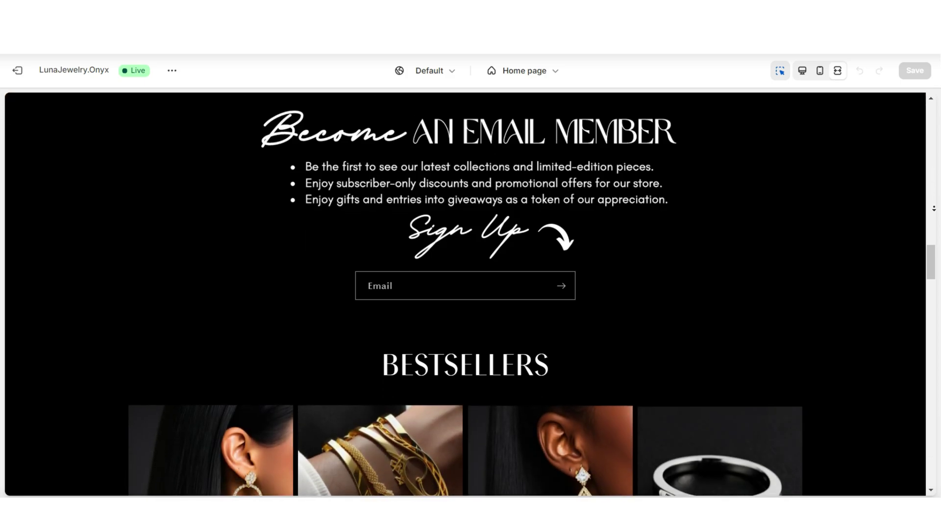
{"action": "scroll", "coordinate": [933, 208], "scroll_direction": "down", "scroll_amount": 2}
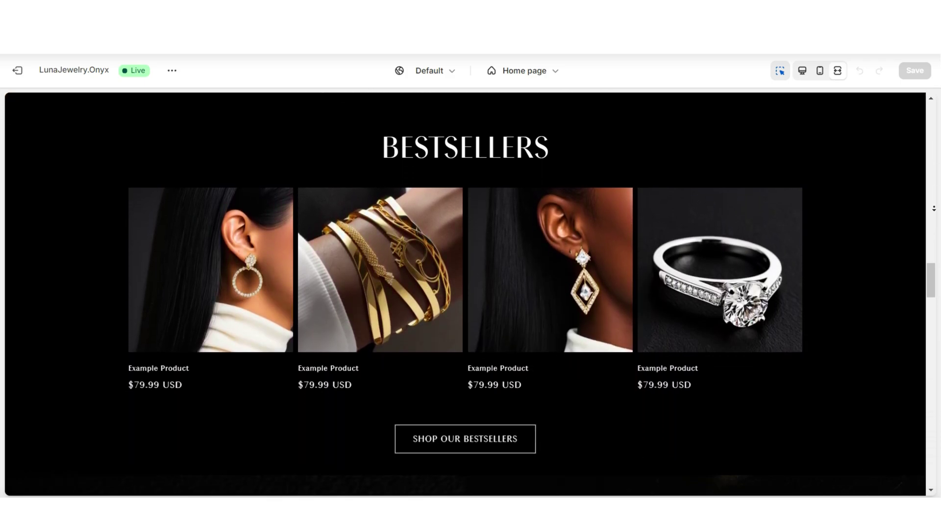
{"action": "left_click_drag", "start_coordinate": [932, 282], "coordinate": [931, 350]}
{"action": "scroll", "coordinate": [931, 350], "scroll_direction": "down", "scroll_amount": 3}
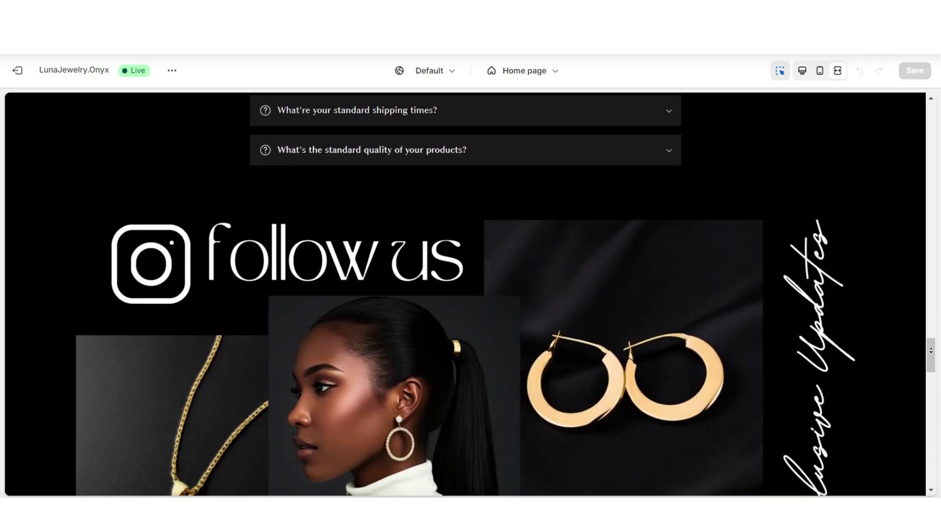
{"action": "scroll", "coordinate": [931, 350], "scroll_direction": "down", "scroll_amount": 4}
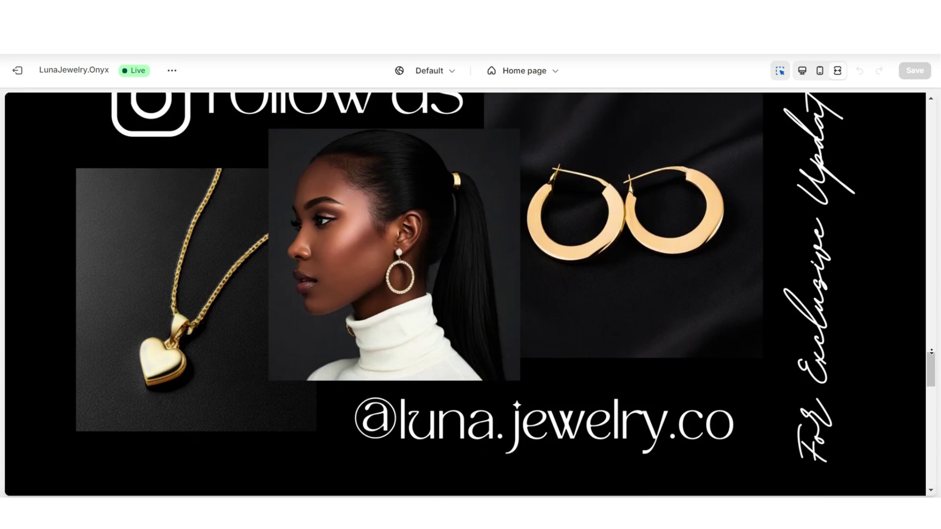
{"action": "scroll", "coordinate": [931, 356], "scroll_direction": "down", "scroll_amount": 2}
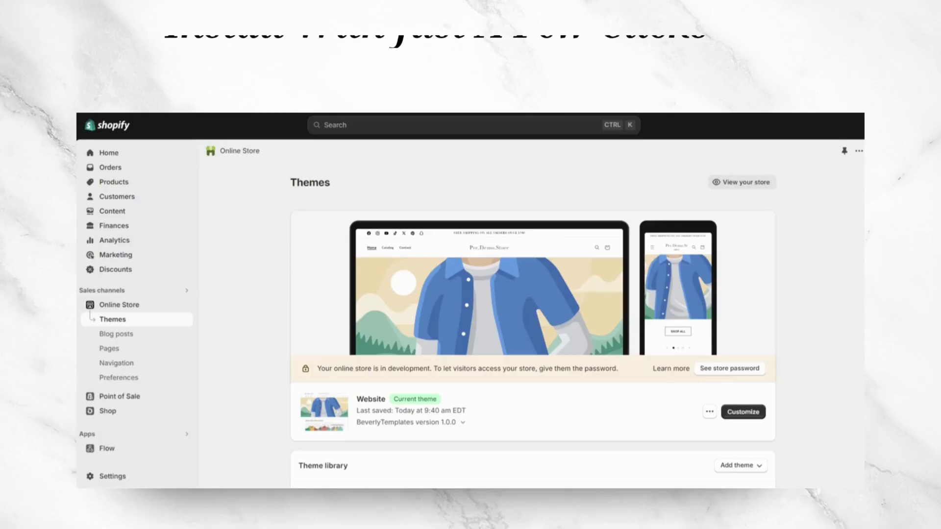
- Upload ShopifyThemeTemplate.zip as a new theme through Add theme > Upload zip file
{"action": "scroll", "coordinate": [791, 353], "scroll_direction": "down", "scroll_amount": 2}
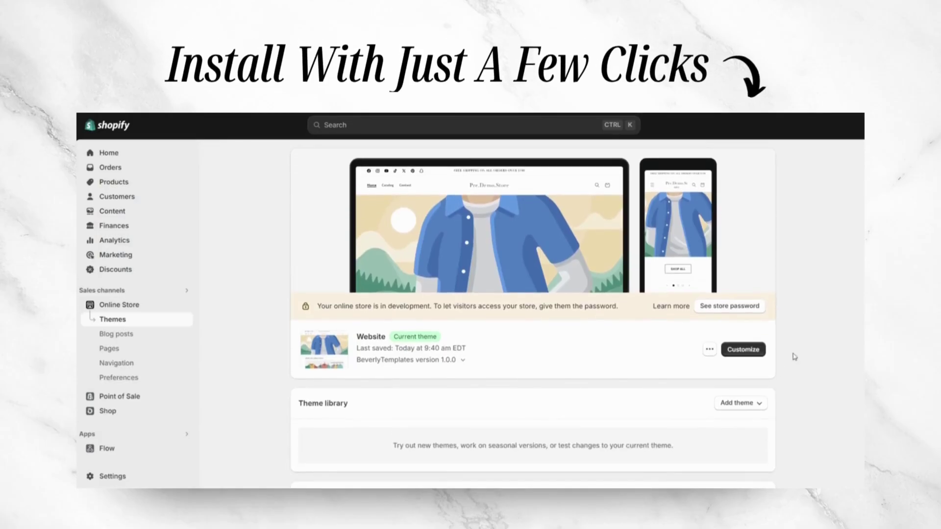
{"action": "left_click", "coordinate": [739, 402]}
{"action": "left_click", "coordinate": [758, 449]}
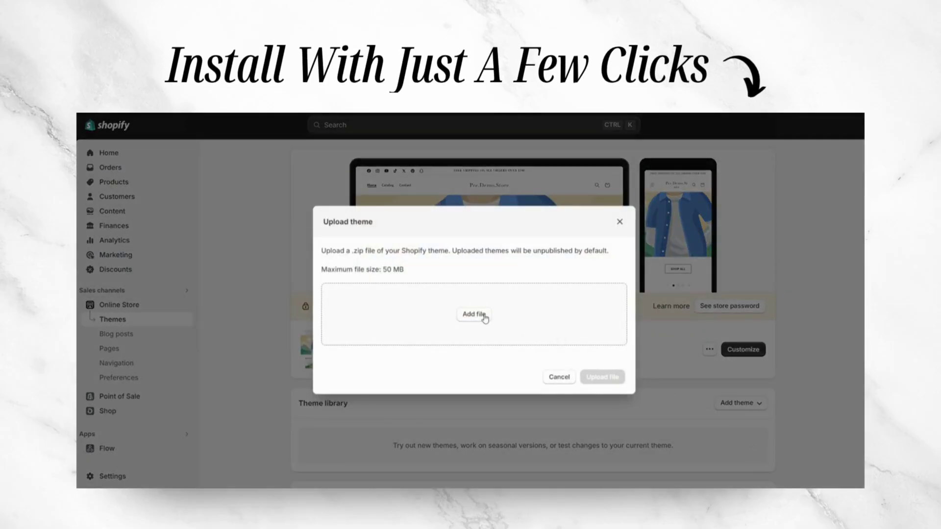
{"action": "left_click", "coordinate": [603, 377]}
{"action": "scroll", "coordinate": [794, 388], "scroll_direction": "down", "scroll_amount": 2}
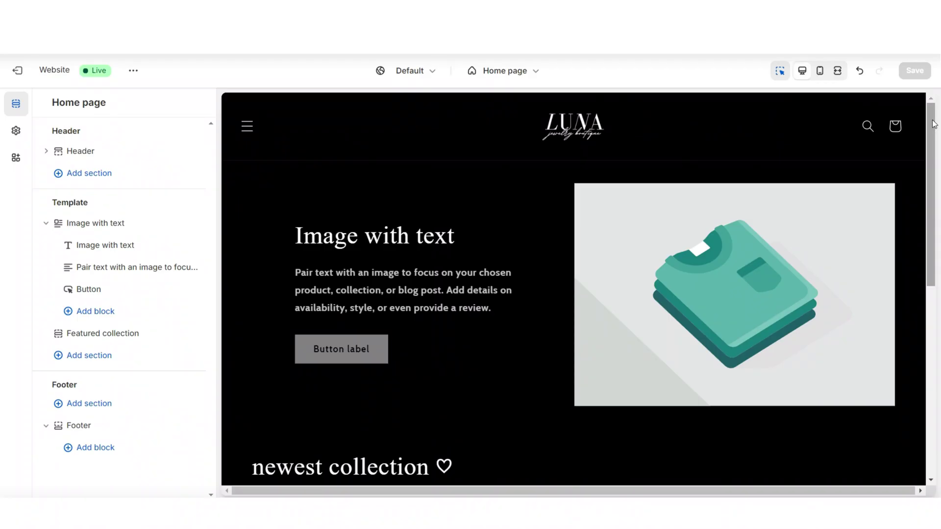
- Choose the Images_14 necklace photo for the Image with text section
{"action": "scroll", "coordinate": [933, 124], "scroll_direction": "down", "scroll_amount": 3}
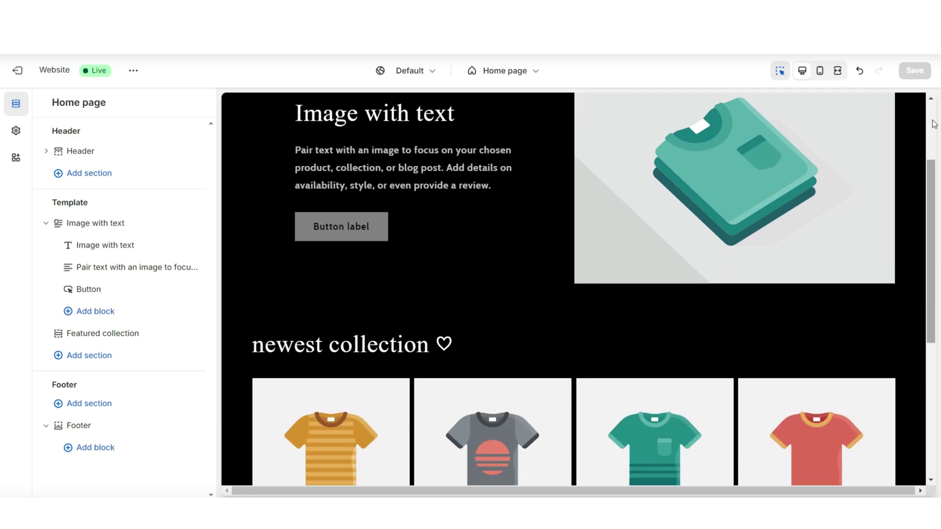
{"action": "scroll", "coordinate": [933, 126], "scroll_direction": "down", "scroll_amount": 2}
{"action": "left_click", "coordinate": [589, 201]}
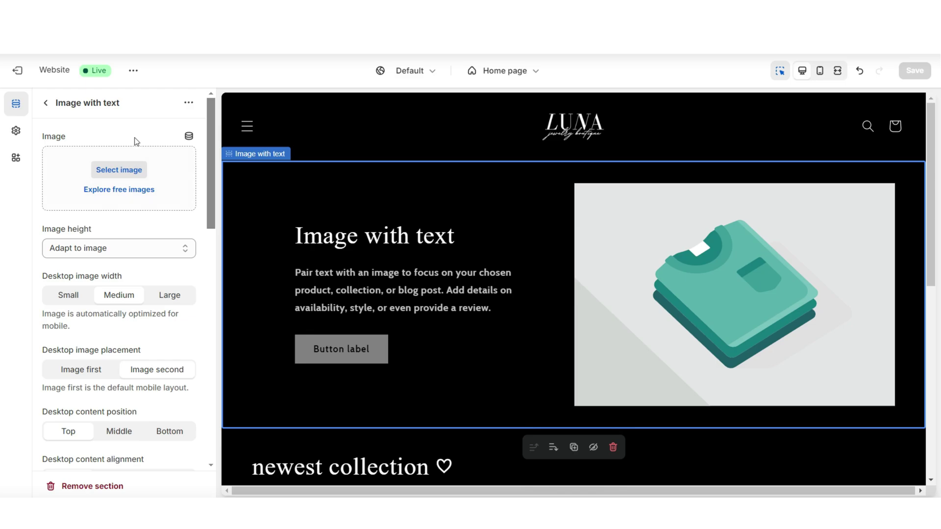
{"action": "left_click", "coordinate": [119, 170]}
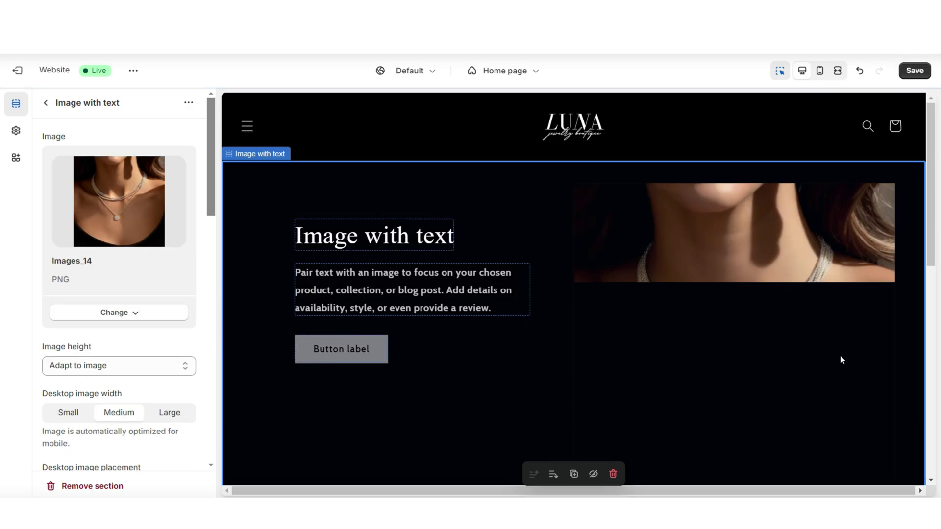
- Set image height to Small, and keep desktop image width Small after trying Large
{"action": "scroll", "coordinate": [98, 245], "scroll_direction": "down", "scroll_amount": 2}
{"action": "left_click", "coordinate": [84, 238]}
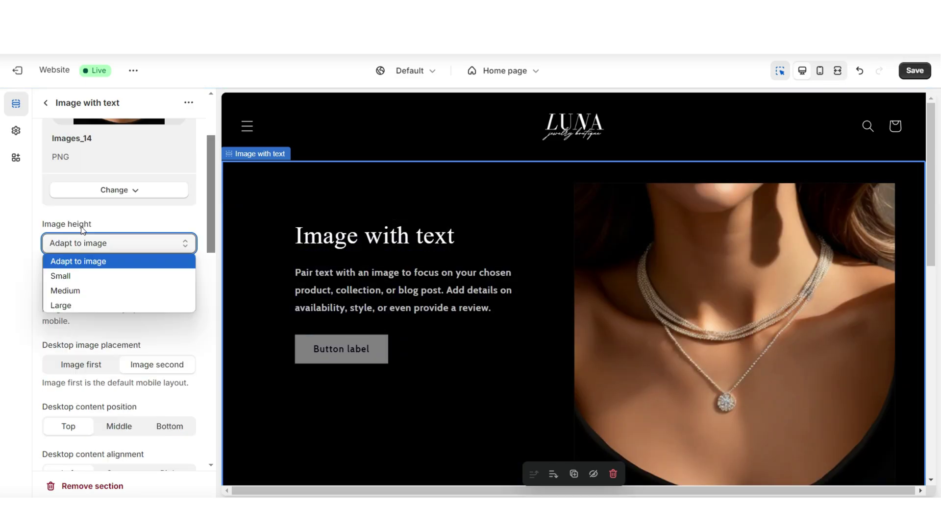
{"action": "left_click", "coordinate": [73, 276]}
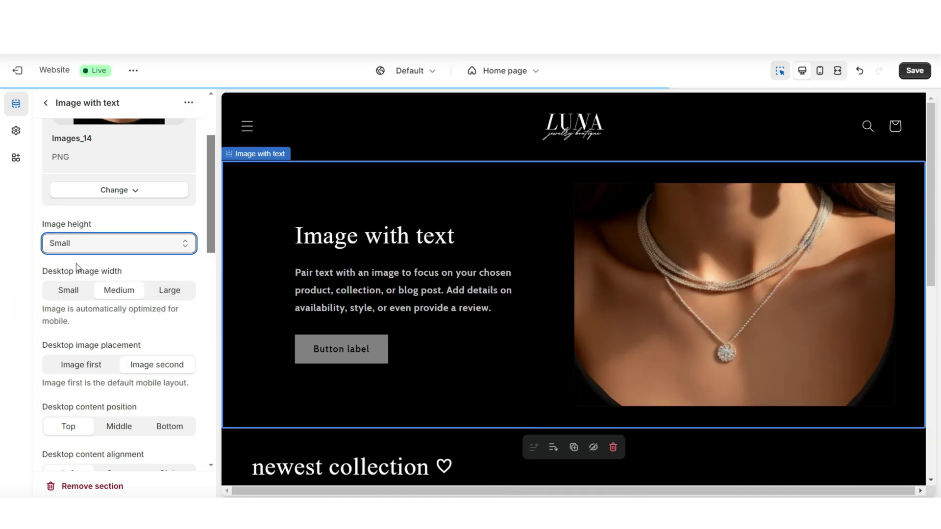
{"action": "left_click", "coordinate": [84, 243]}
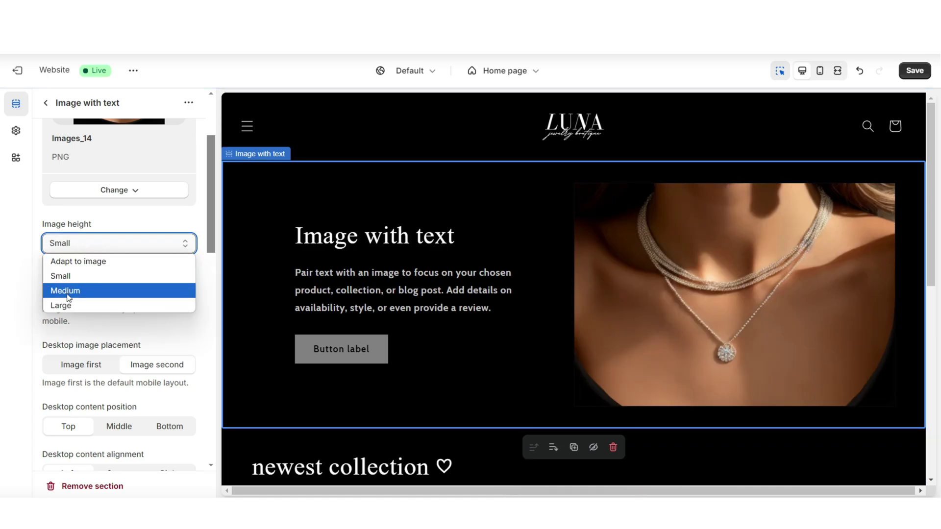
{"action": "left_click", "coordinate": [120, 271]}
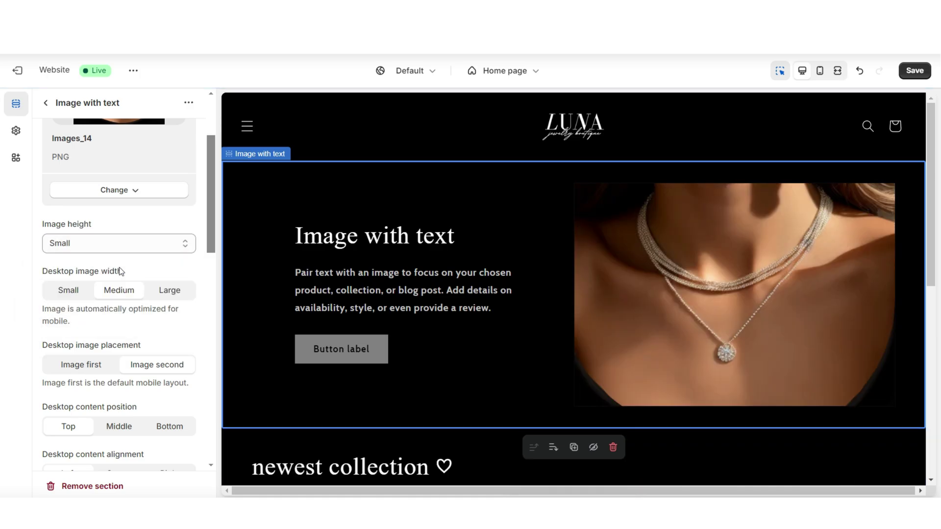
{"action": "left_click", "coordinate": [75, 292]}
{"action": "left_click", "coordinate": [153, 290]}
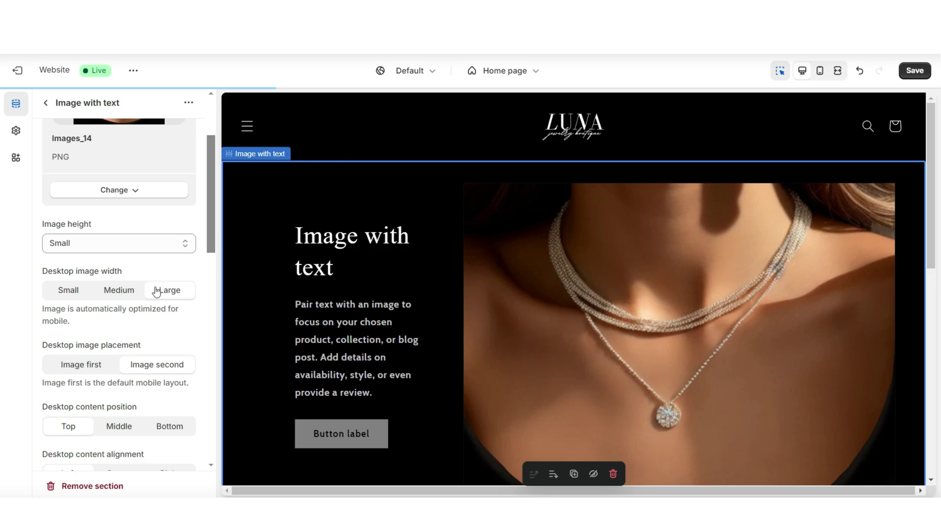
{"action": "left_click", "coordinate": [73, 291]}
- Set desktop content alignment to Right after briefly trying Center
{"action": "scroll", "coordinate": [66, 245], "scroll_direction": "down", "scroll_amount": 3}
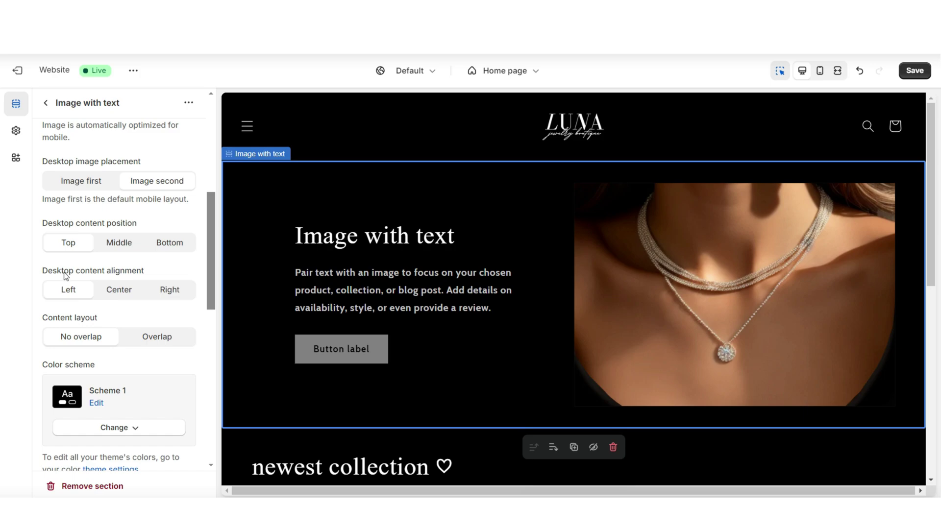
{"action": "left_click", "coordinate": [126, 289]}
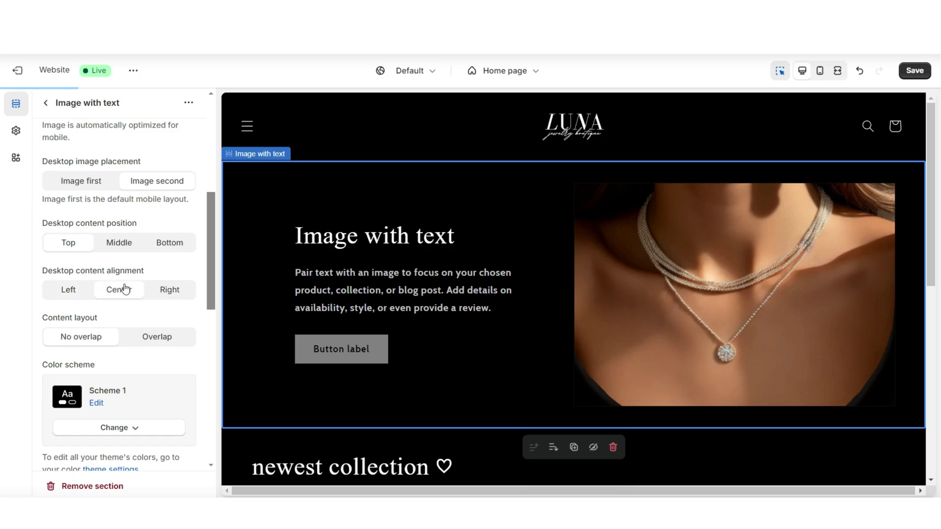
{"action": "left_click", "coordinate": [154, 292]}
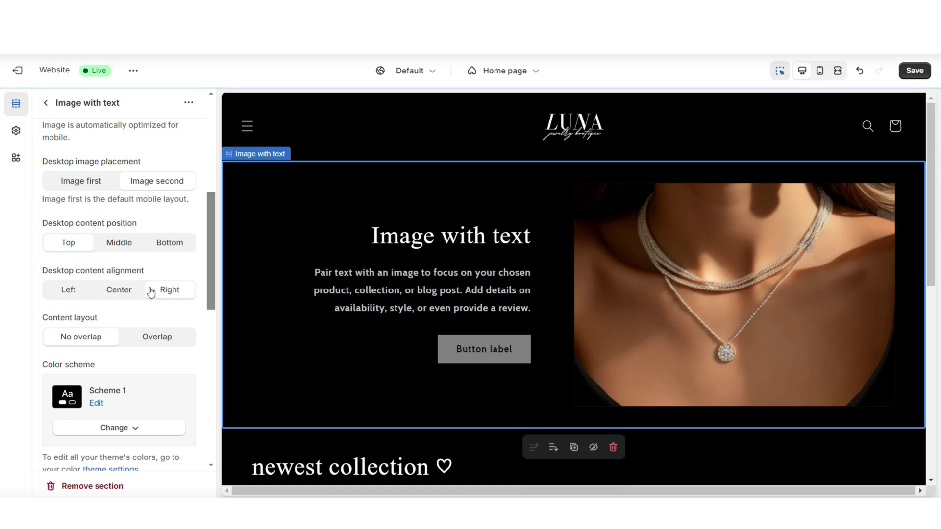
- Try the Overlap layout, then return Content layout to No overlap
{"action": "scroll", "coordinate": [141, 276], "scroll_direction": "down", "scroll_amount": 1}
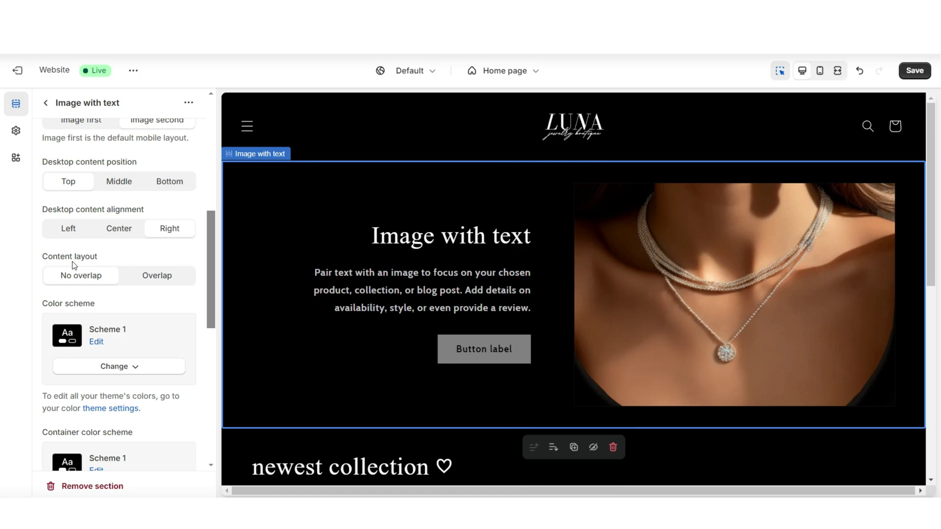
{"action": "left_click", "coordinate": [135, 279]}
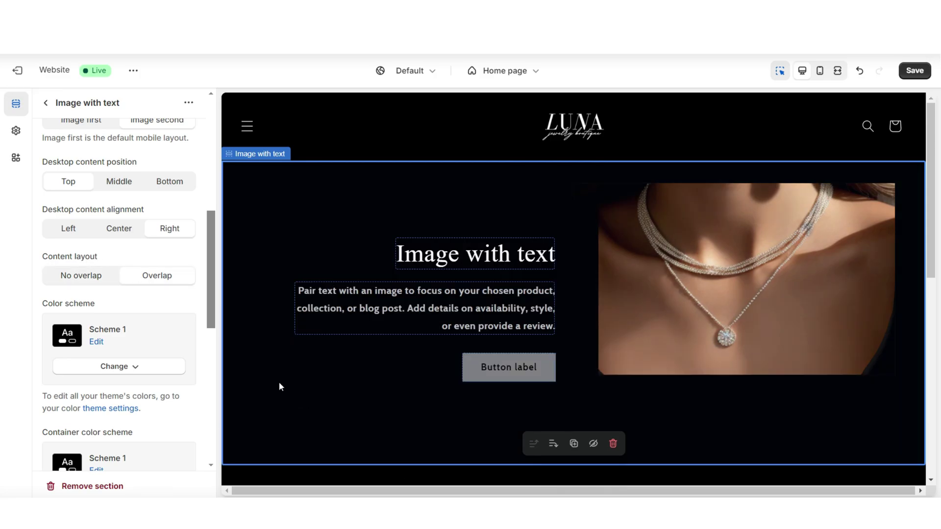
{"action": "left_click", "coordinate": [73, 275]}
{"action": "scroll", "coordinate": [206, 267], "scroll_direction": "down", "scroll_amount": 3}
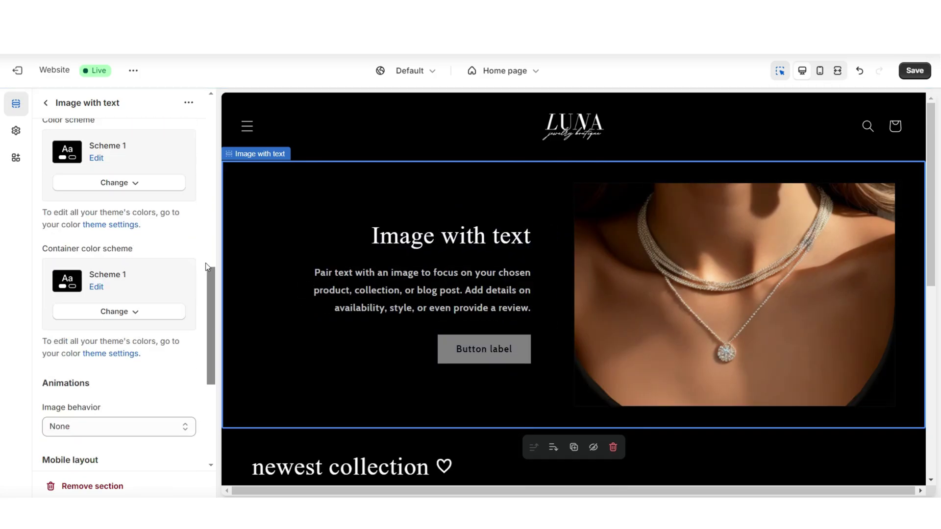
{"action": "left_click", "coordinate": [837, 71]}
- Replace the heading text with NEW ARRIVALS and italicize the word NEW
{"action": "left_click", "coordinate": [367, 237]}
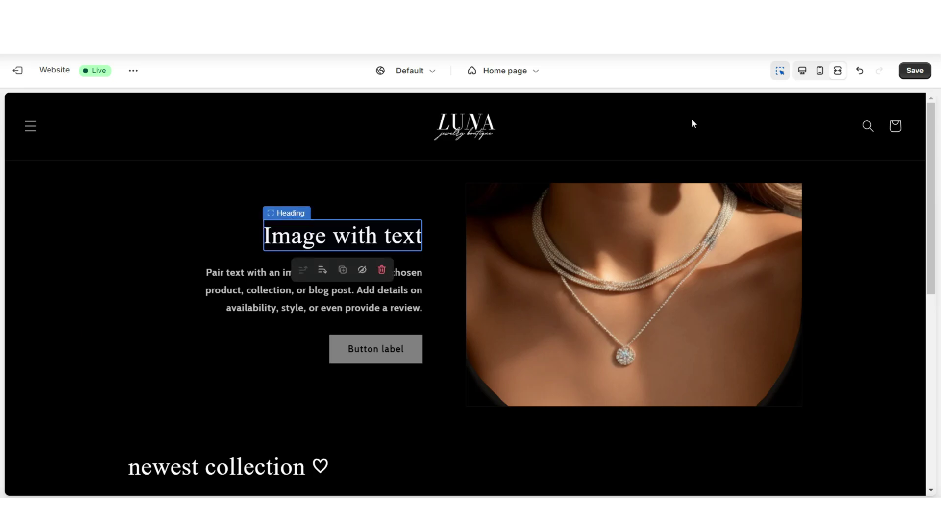
{"action": "left_click", "coordinate": [837, 71]}
{"action": "triple_click", "coordinate": [108, 193]}
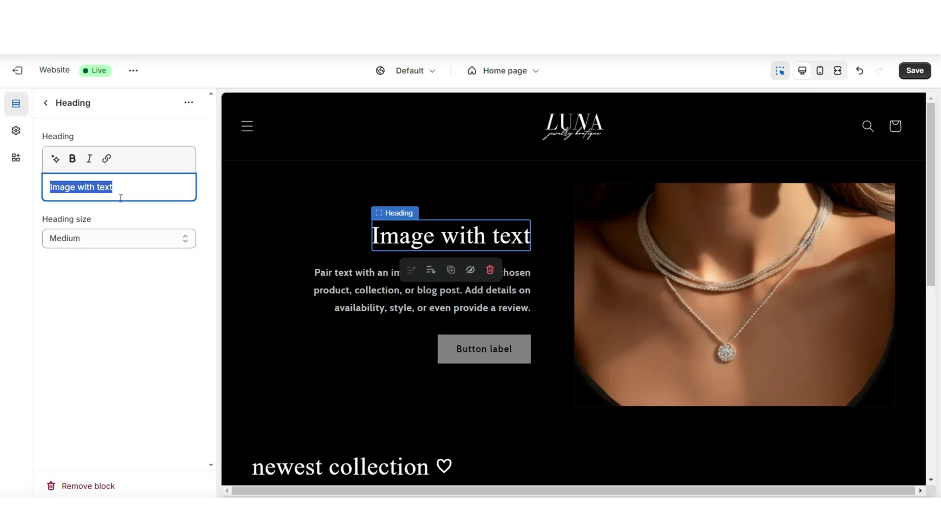
{"action": "type", "text": "NEW ARRIVALS"}
{"action": "double_click", "coordinate": [55, 187]}
{"action": "left_click", "coordinate": [89, 159]}
- Try bolding the heading and adding a link, then undo both
{"action": "key", "text": "ctrl+a"}
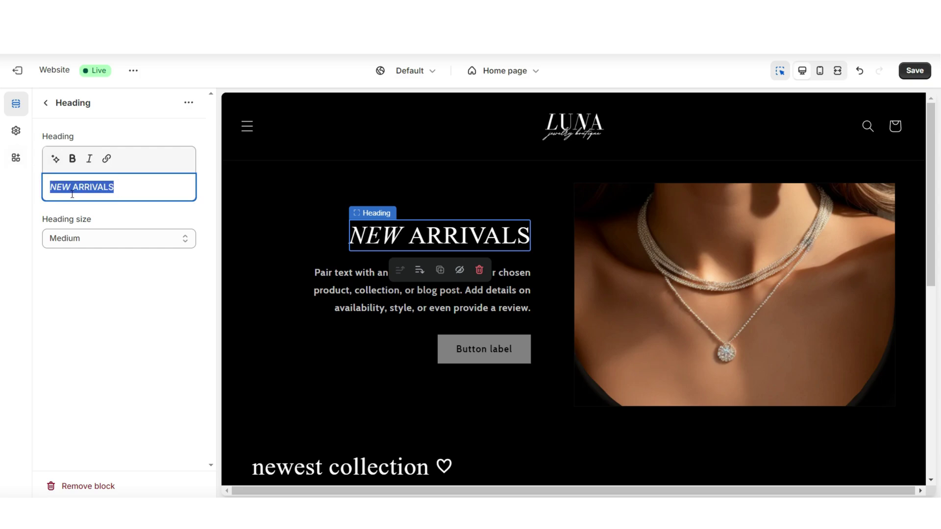
{"action": "left_click", "coordinate": [72, 158]}
{"action": "left_click", "coordinate": [72, 159]}
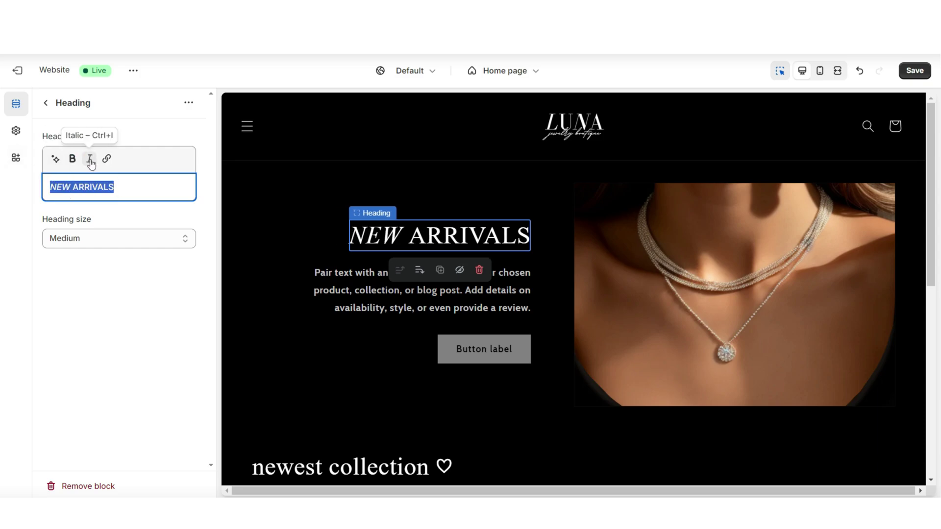
{"action": "left_click", "coordinate": [107, 159]}
{"action": "left_click", "coordinate": [107, 183]}
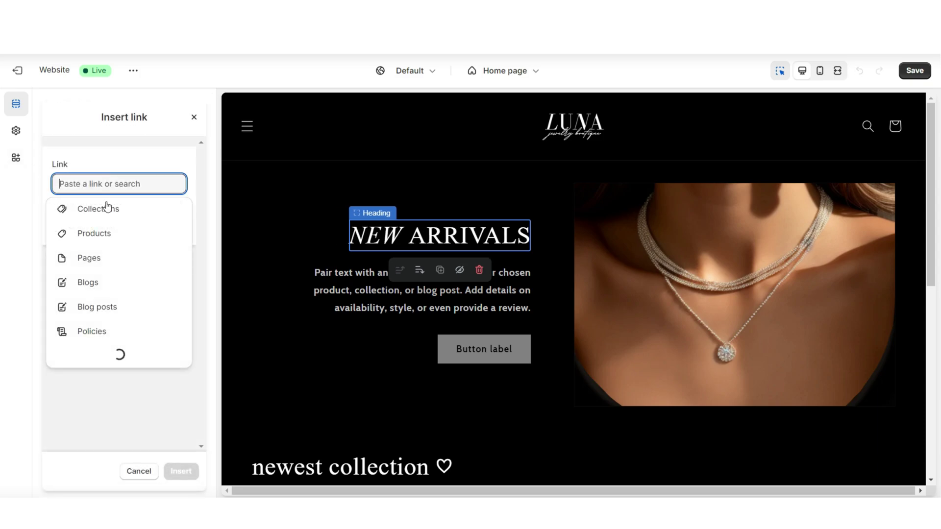
{"action": "key", "text": "Escape"}
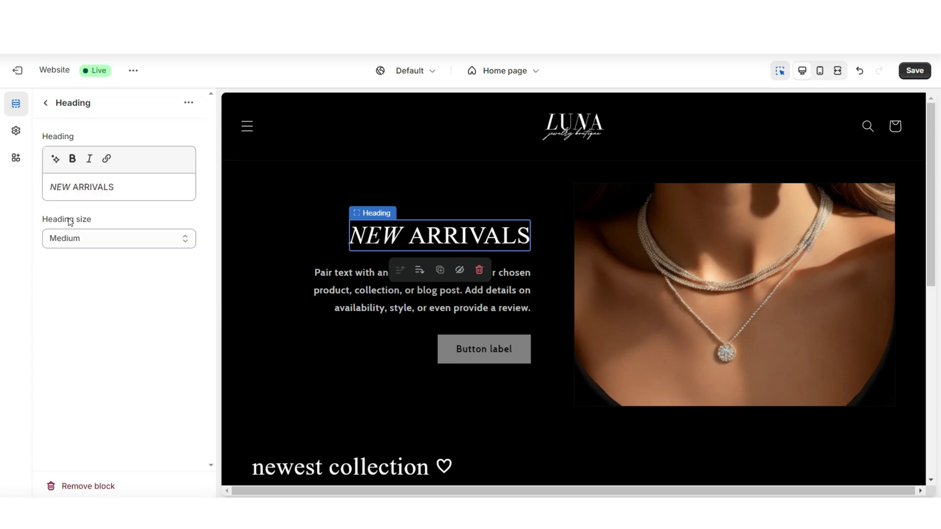
- Try Large heading size, then set it back to Medium
{"action": "left_click", "coordinate": [74, 239]}
{"action": "left_click", "coordinate": [77, 286]}
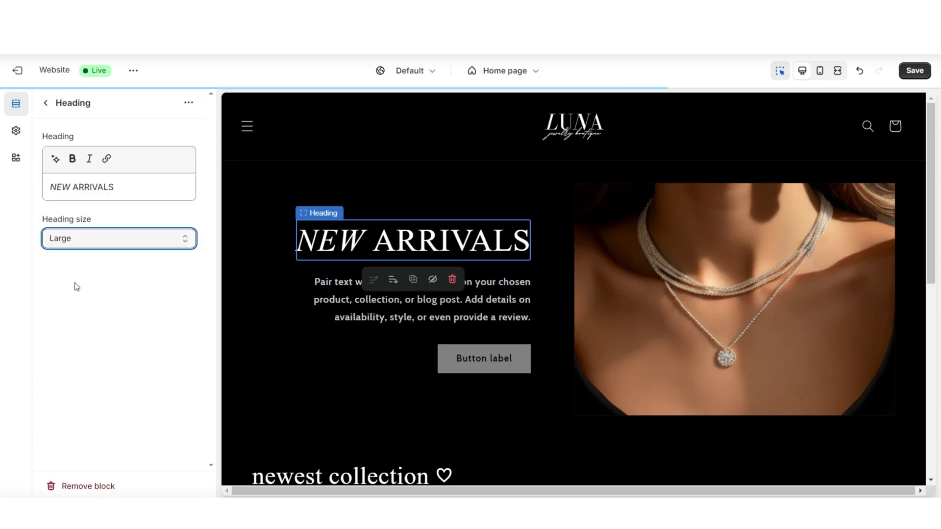
{"action": "left_click", "coordinate": [85, 229]}
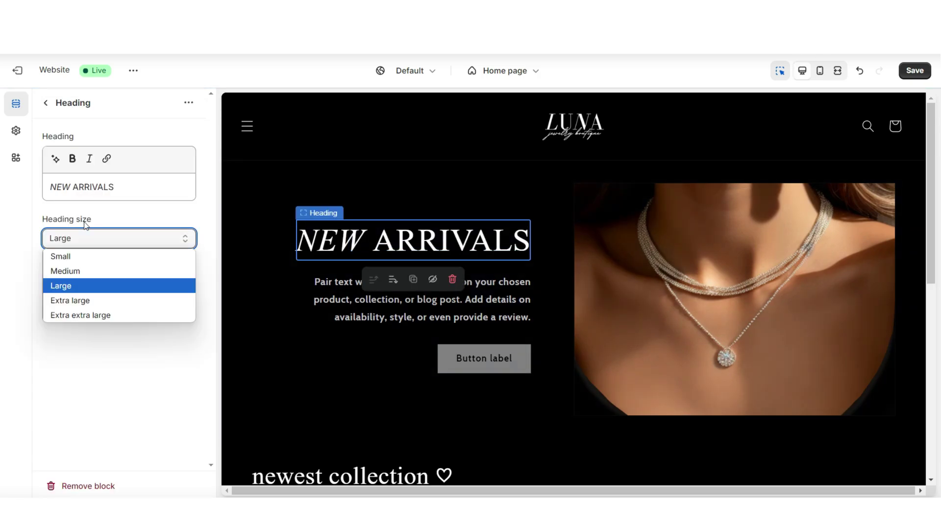
{"action": "left_click", "coordinate": [66, 270]}
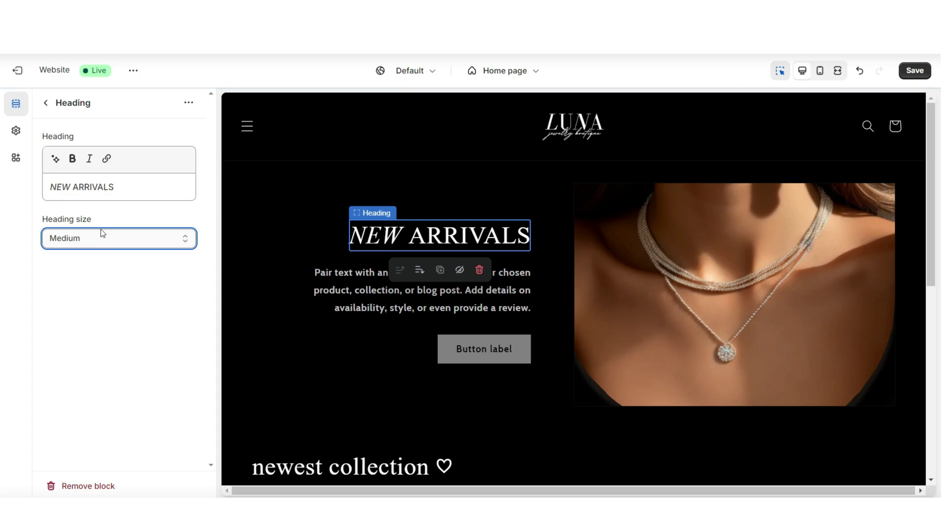
{"action": "left_click", "coordinate": [347, 274]}
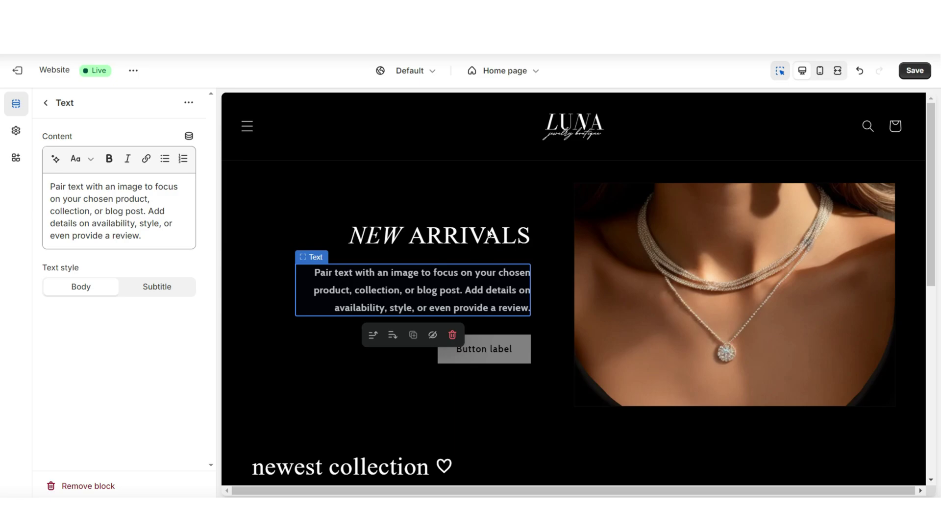
- Paste the new collection description into the paragraph and save the theme
{"action": "left_click", "coordinate": [128, 185]}
{"action": "key", "text": "ctrl+a"}
{"action": "type", "text": "Our collection features a diverse range of designs, from classic and timeless to modern and avant-garde. We believe that jewelry should be as unique as the person wearing it"}
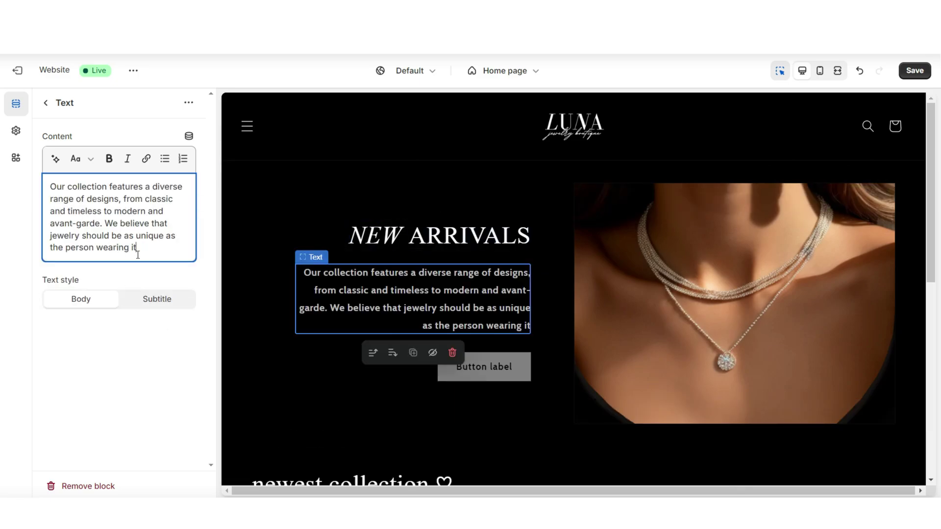
{"action": "key", "text": "ctrl+s"}
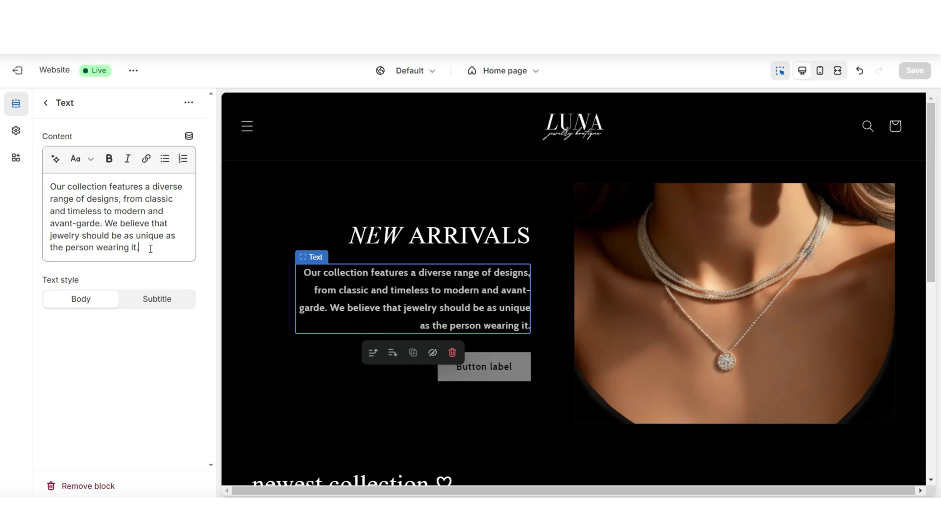
- Try Heading 2 and Subtitle styles on the paragraph, then keep it italic Body text
{"action": "left_click_drag", "start_coordinate": [150, 249], "coordinate": [16, 164]}
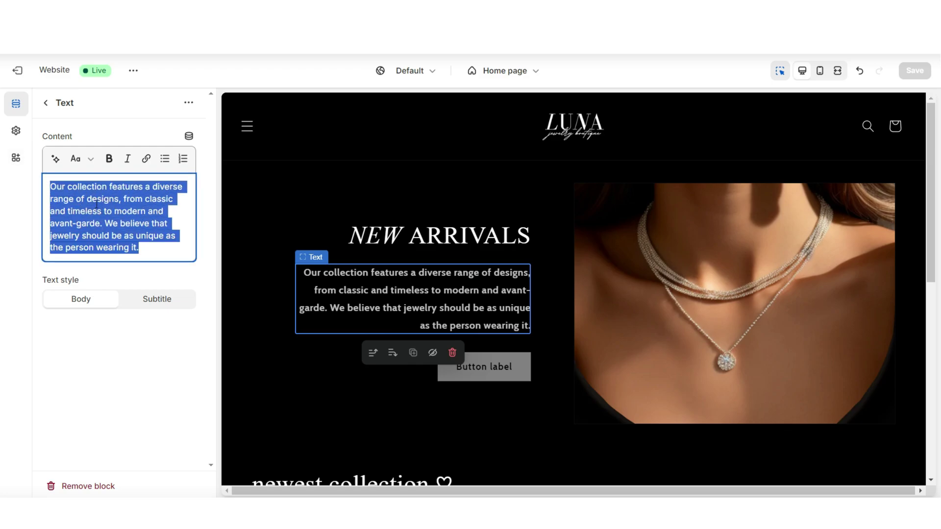
{"action": "left_click", "coordinate": [80, 158]}
{"action": "left_click", "coordinate": [84, 247]}
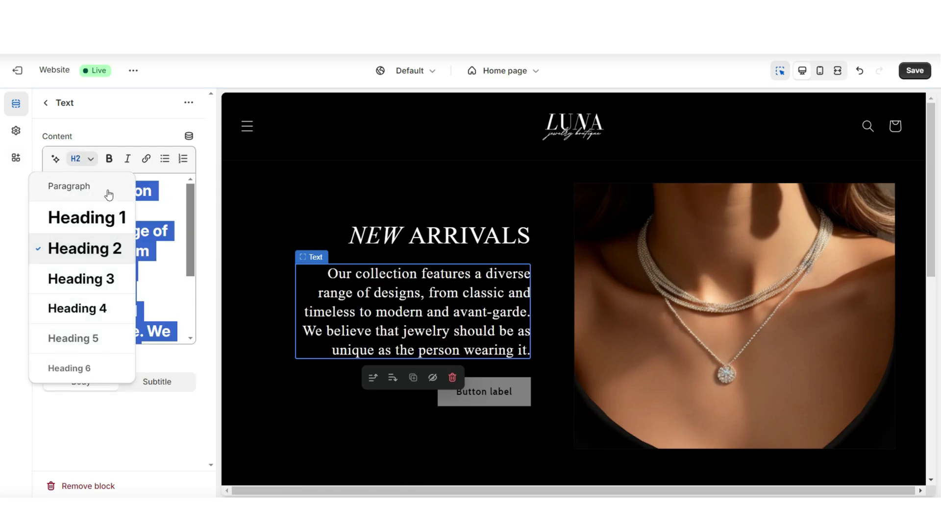
{"action": "key", "text": "ctrl+z"}
{"action": "left_click", "coordinate": [144, 300]}
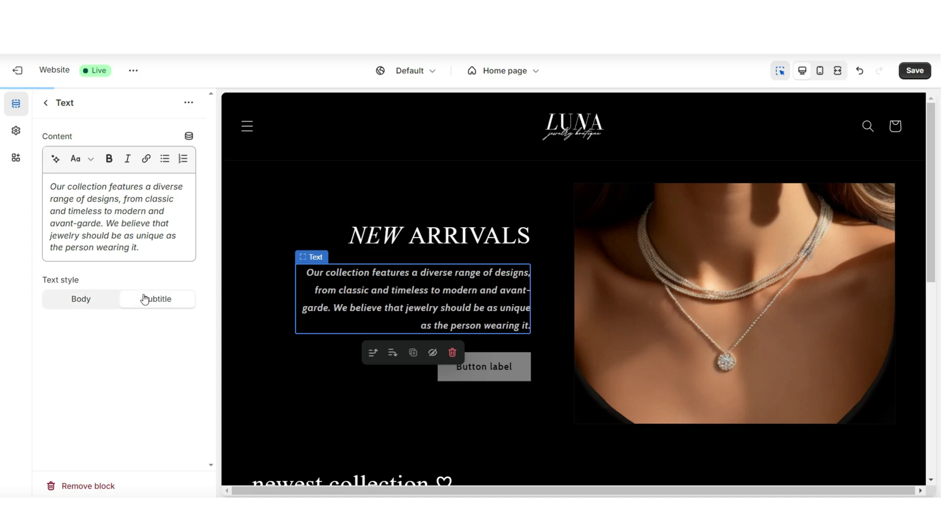
{"action": "left_click", "coordinate": [101, 307]}
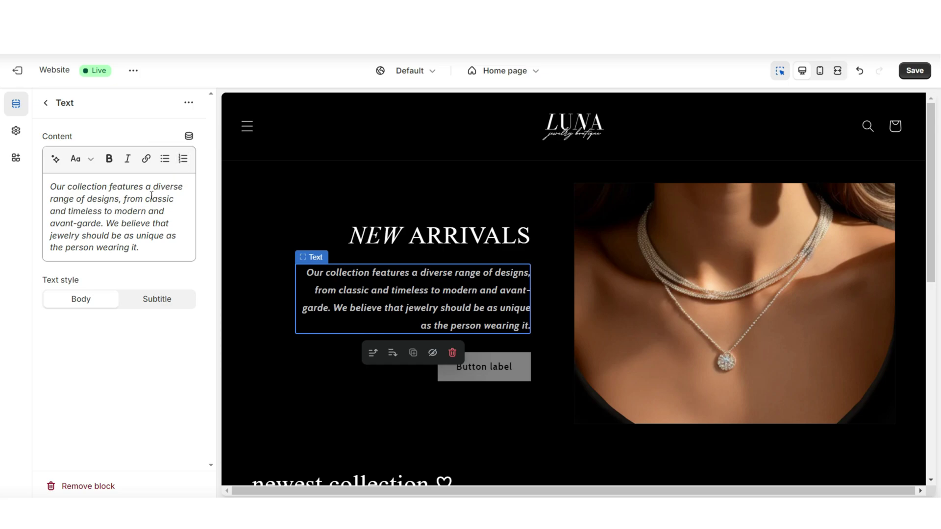
{"action": "left_click", "coordinate": [484, 366]}
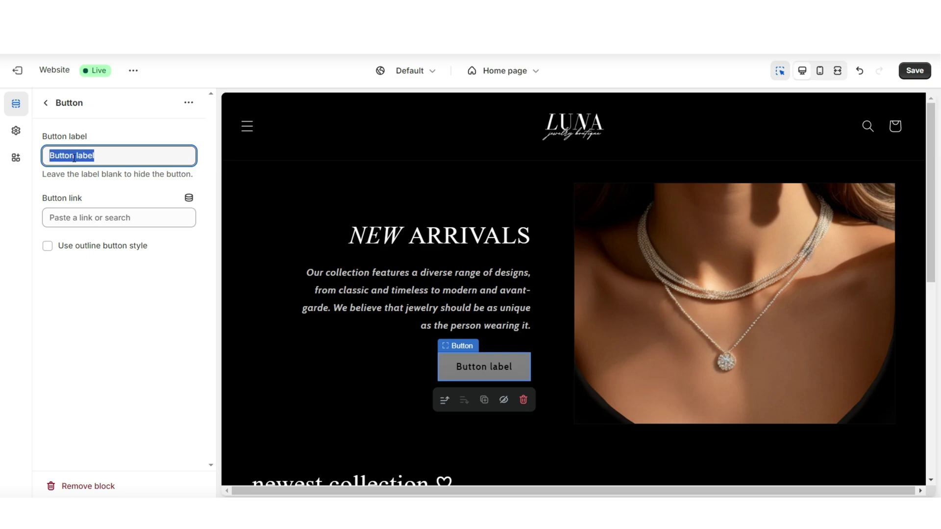
- Label the button 'shop all', link it to All collections, and test it in the preview
{"action": "type", "text": "shop all"}
{"action": "left_click", "coordinate": [66, 197]}
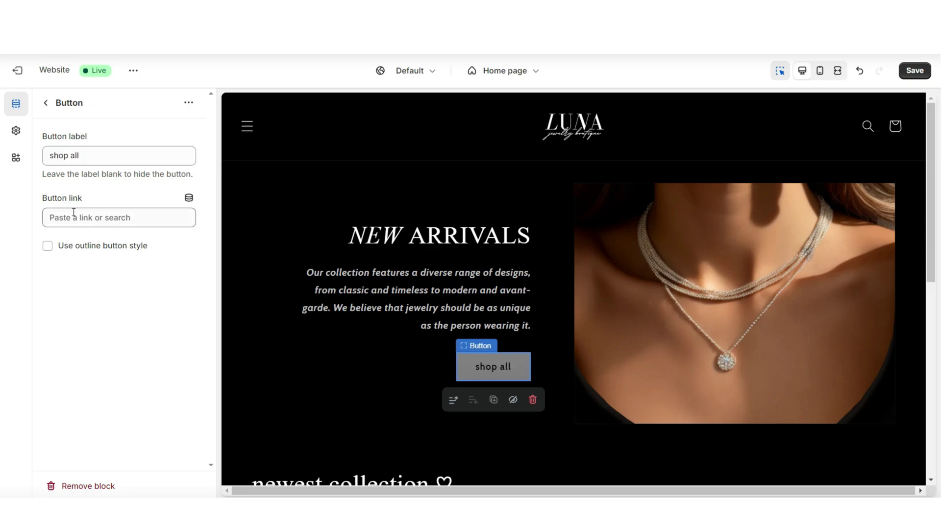
{"action": "left_click", "coordinate": [74, 212]}
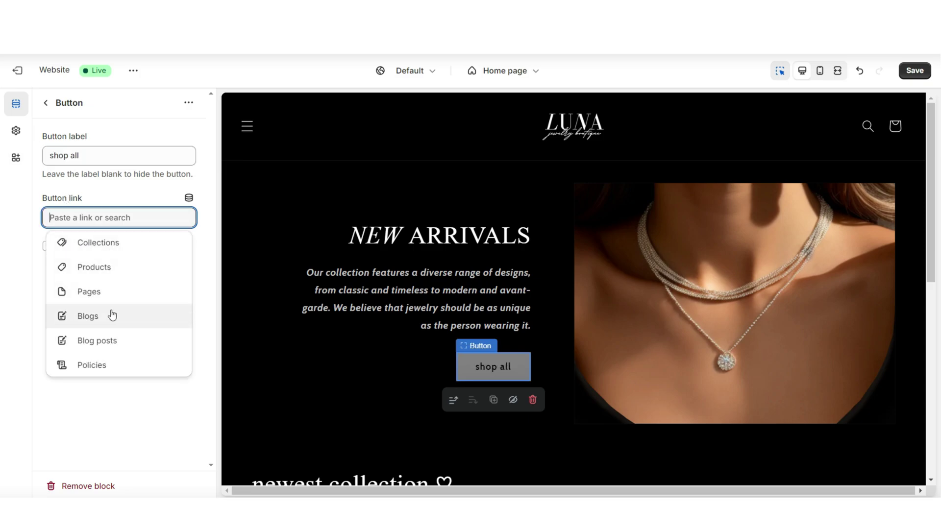
{"action": "left_click", "coordinate": [106, 251]}
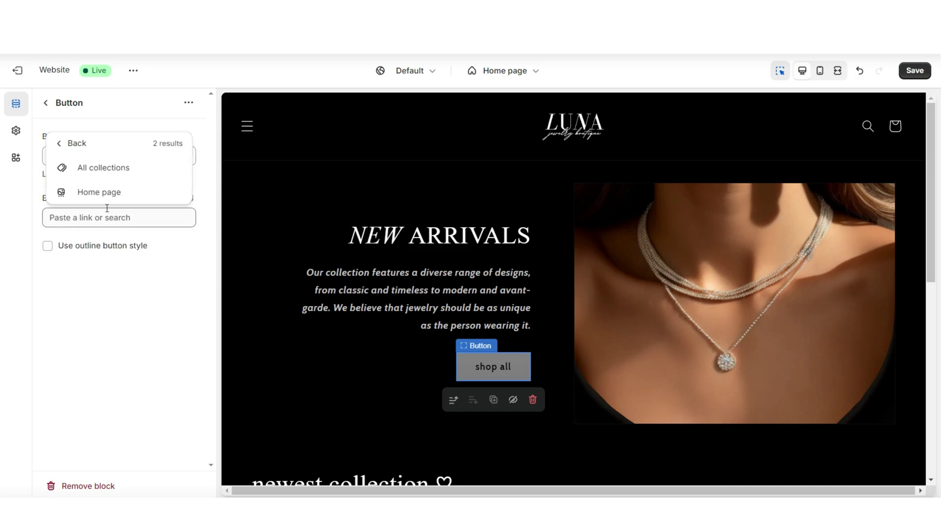
{"action": "left_click", "coordinate": [105, 171]}
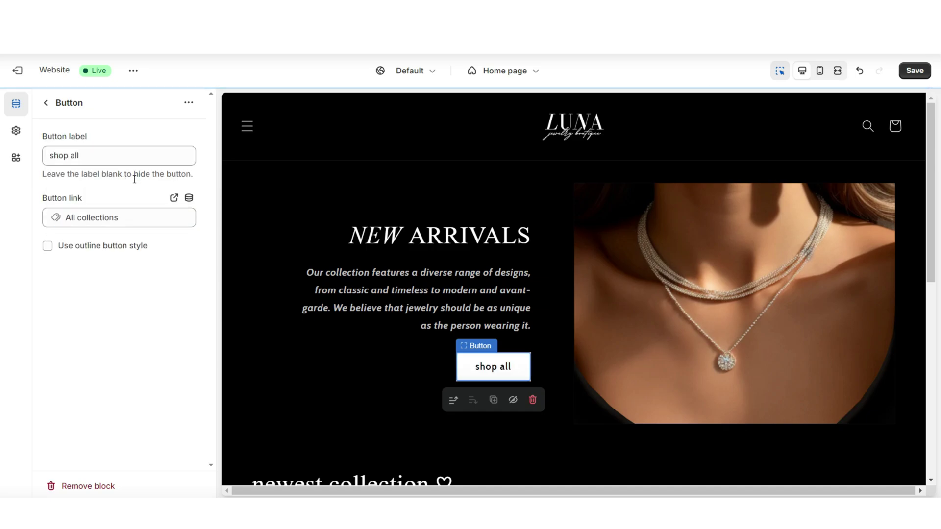
{"action": "left_click", "coordinate": [837, 71]}
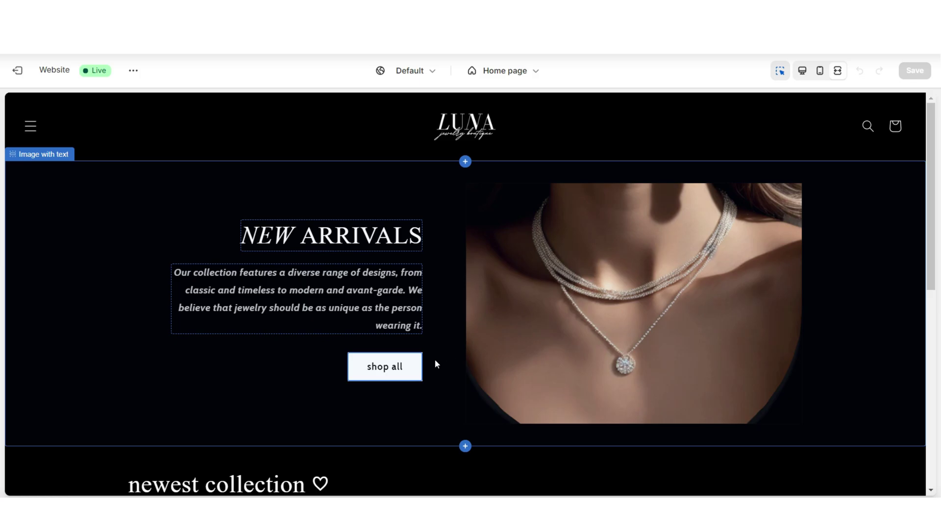
{"action": "left_click", "coordinate": [395, 368]}
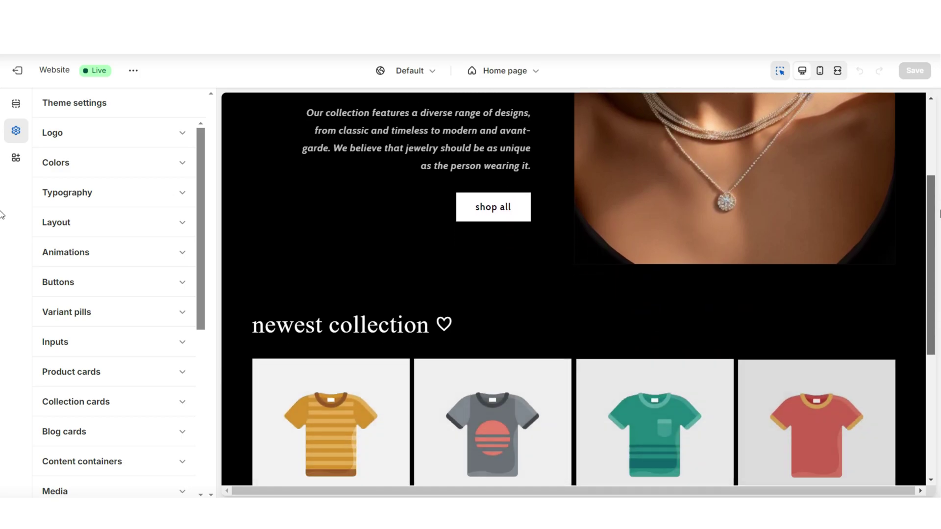
- Select the Featured collection section and scroll through its settings
{"action": "left_click", "coordinate": [489, 198]}
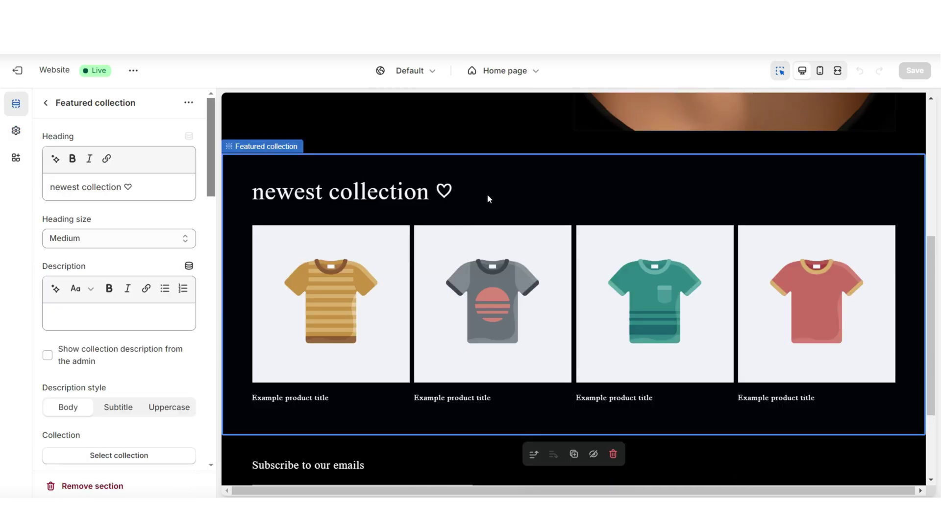
{"action": "scroll", "coordinate": [199, 352], "scroll_direction": "down", "scroll_amount": 3}
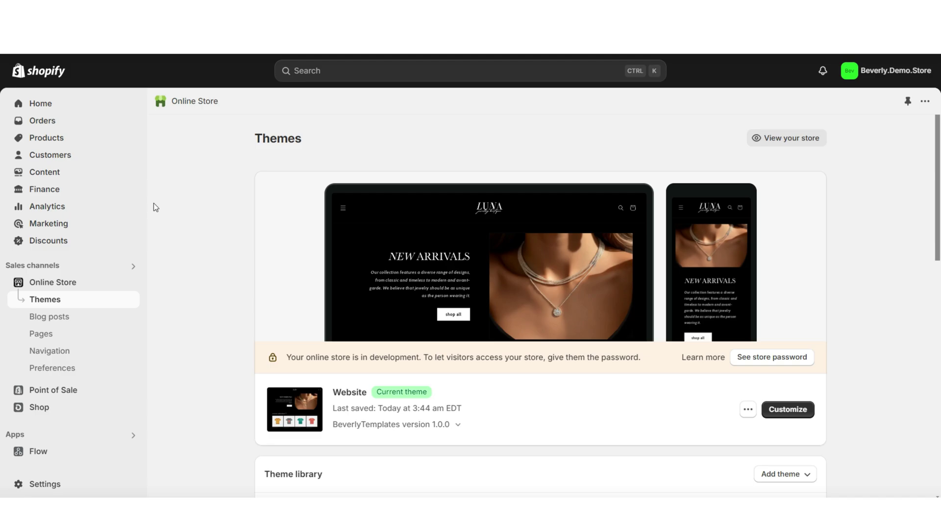
- Start a new product from the Products list and browse the Add product form
{"action": "left_click", "coordinate": [49, 140]}
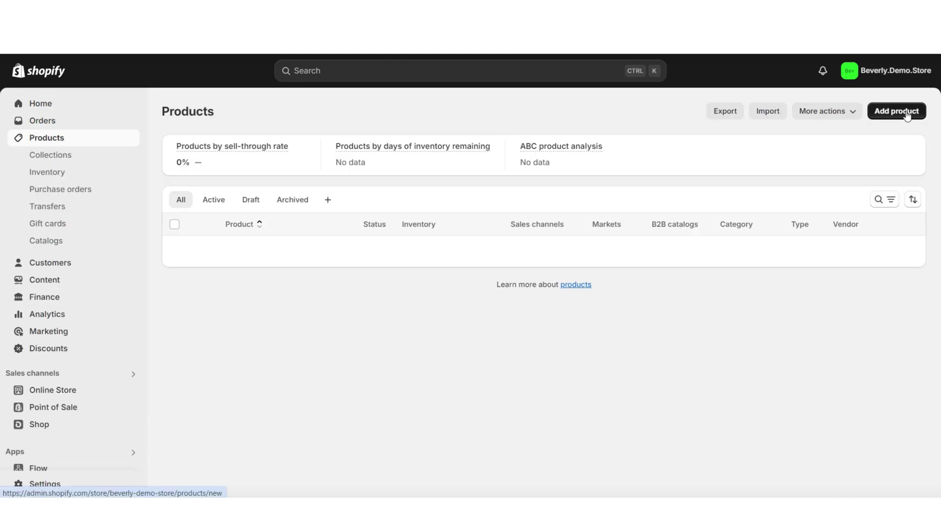
{"action": "left_click", "coordinate": [907, 112]}
{"action": "left_click_drag", "start_coordinate": [937, 114], "coordinate": [937, 184]}
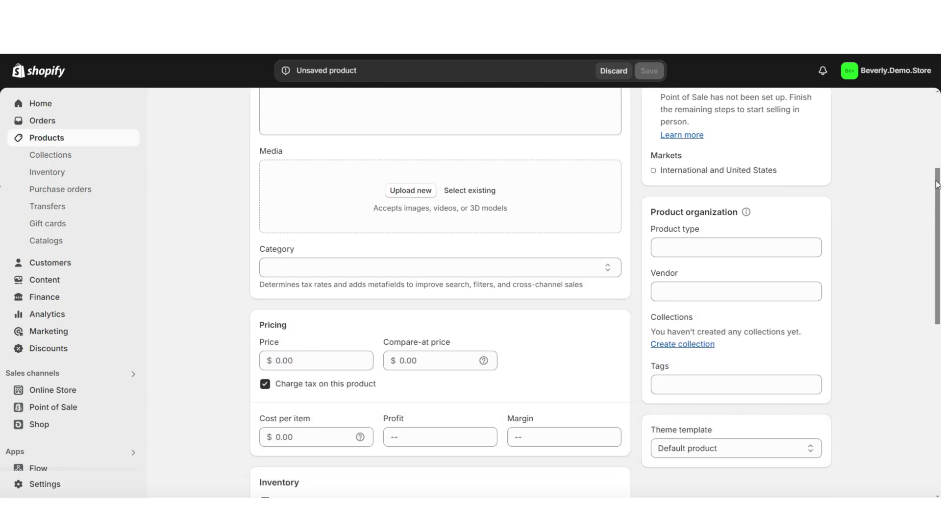
{"action": "scroll", "coordinate": [890, 199], "scroll_direction": "up", "scroll_amount": 4}
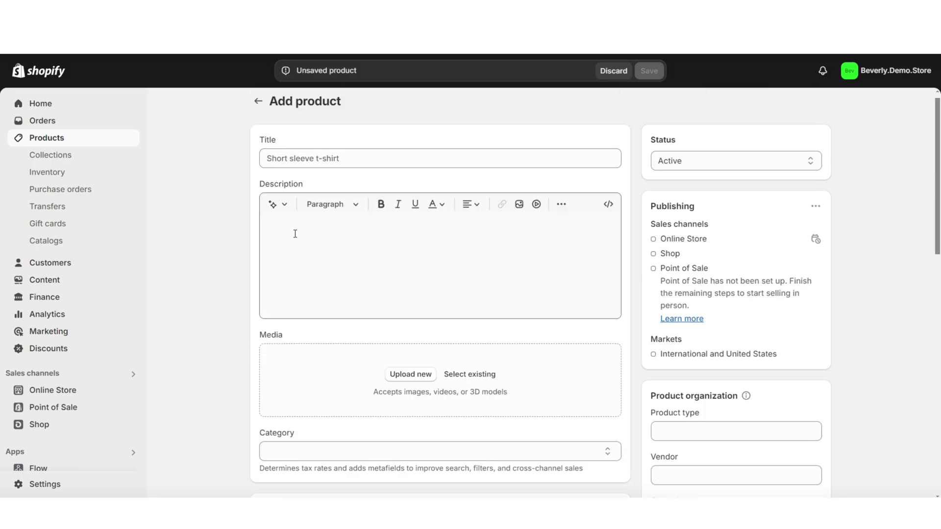
{"action": "scroll", "coordinate": [227, 238], "scroll_direction": "down", "scroll_amount": 1}
{"action": "scroll", "coordinate": [228, 238], "scroll_direction": "up", "scroll_amount": 1}
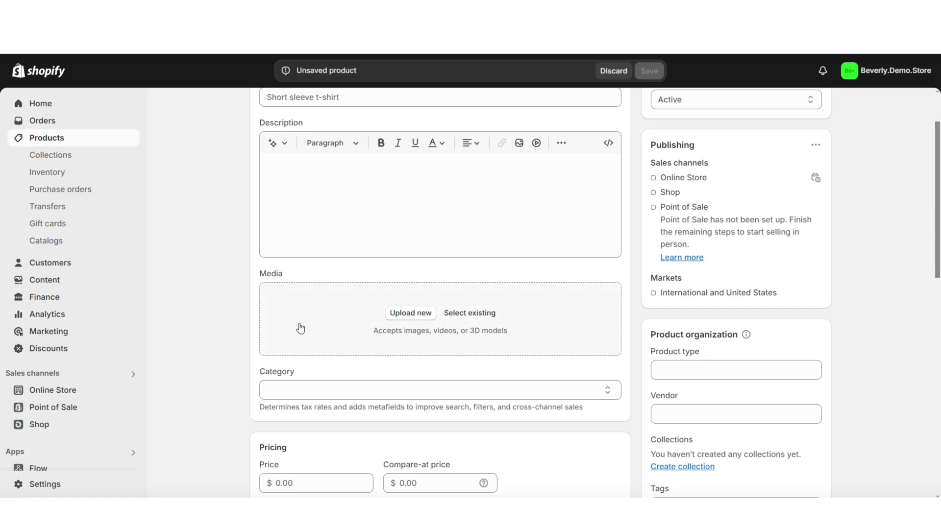
{"action": "scroll", "coordinate": [916, 373], "scroll_direction": "down", "scroll_amount": 10}
{"action": "scroll", "coordinate": [915, 392], "scroll_direction": "up", "scroll_amount": 2}
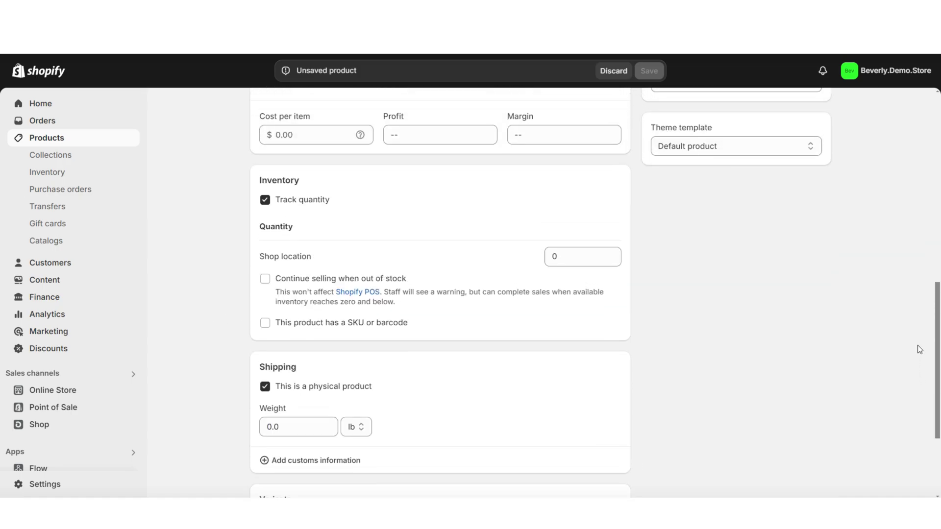
{"action": "scroll", "coordinate": [923, 333], "scroll_direction": "up", "scroll_amount": 10}
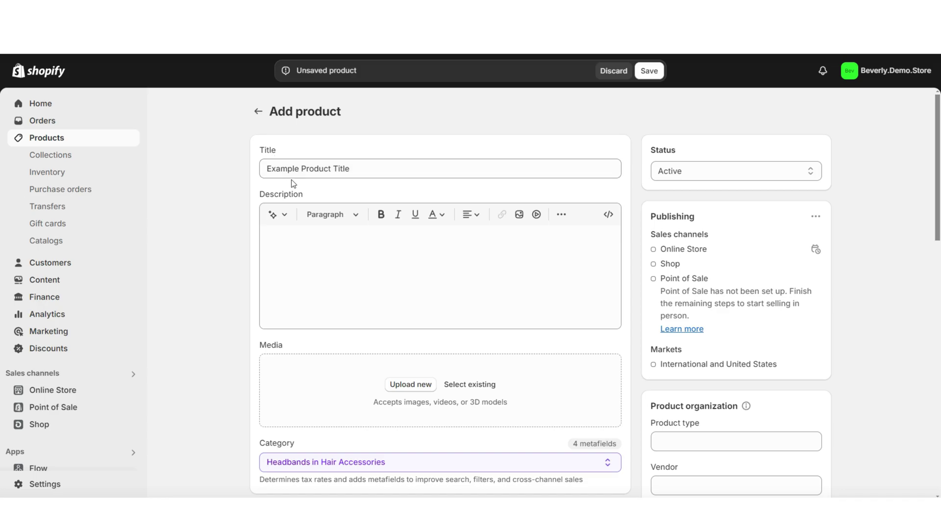
- Paste the prepared brand description into the product's Description field
{"action": "scroll", "coordinate": [218, 158], "scroll_direction": "down", "scroll_amount": 1}
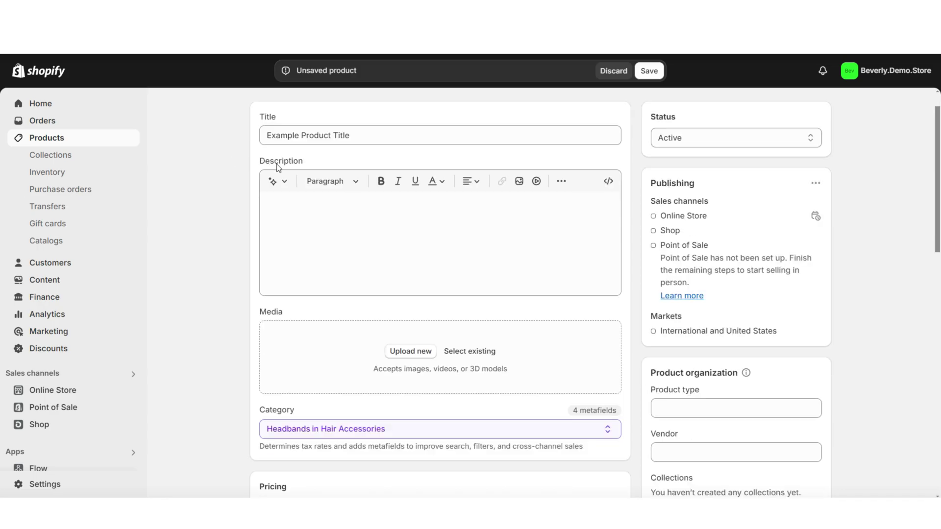
{"action": "left_click", "coordinate": [297, 215]}
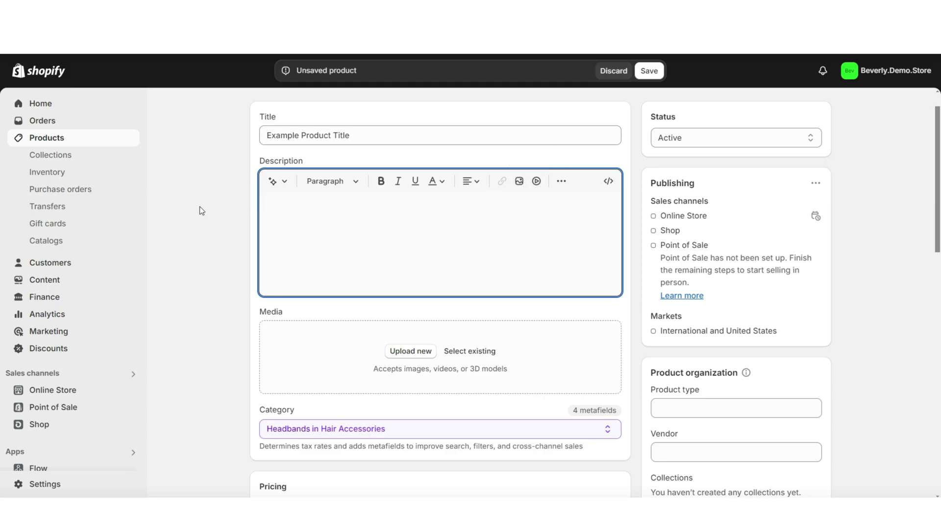
{"action": "scroll", "coordinate": [200, 211], "scroll_direction": "up", "scroll_amount": 1}
{"action": "right_click", "coordinate": [275, 236]}
{"action": "left_click", "coordinate": [308, 375]}
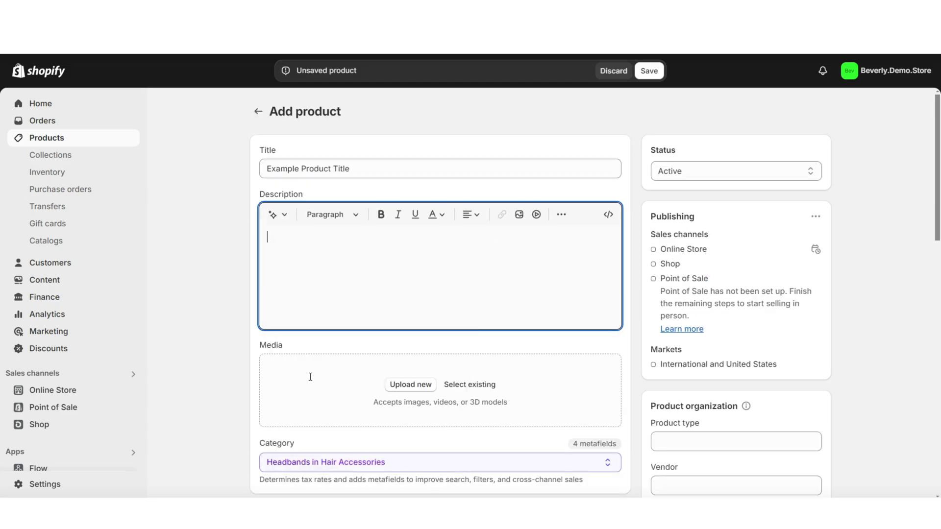
{"action": "left_click_drag", "start_coordinate": [620, 357], "coordinate": [625, 251]}
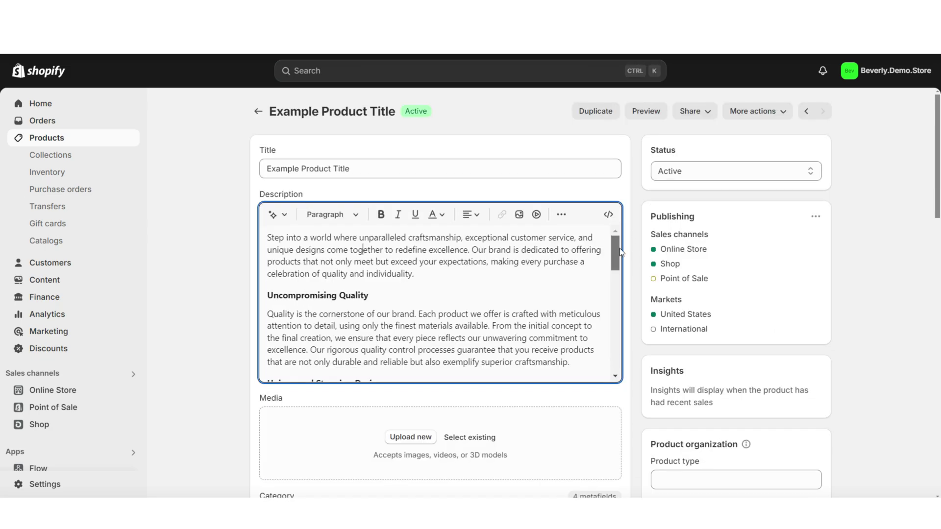
- Try Heading 2, bold, italic and underline on the first paragraph, then restore Paragraph style
{"action": "left_click_drag", "start_coordinate": [620, 252], "coordinate": [621, 267]}
{"action": "scroll", "coordinate": [618, 245], "scroll_direction": "up", "scroll_amount": 1}
{"action": "triple_click", "coordinate": [343, 255]}
{"action": "left_click", "coordinate": [331, 214]}
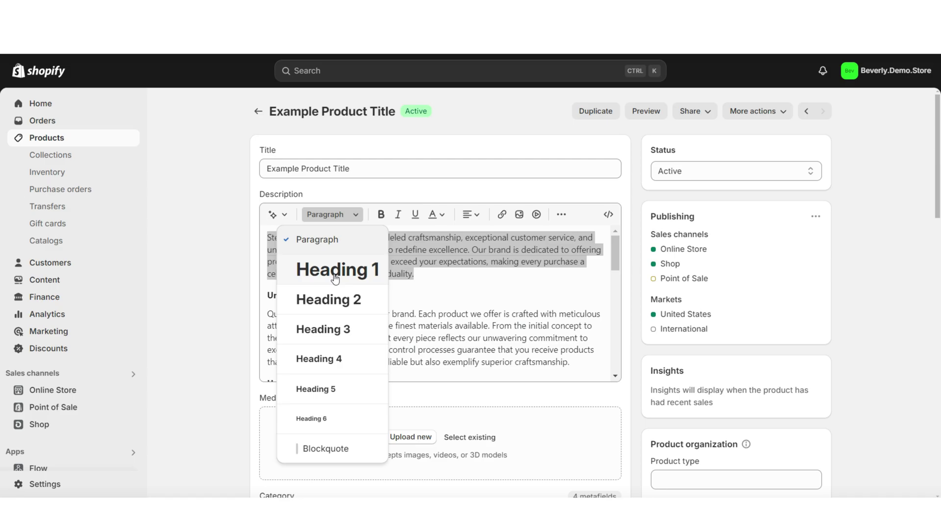
{"action": "left_click", "coordinate": [346, 303]}
{"action": "left_click", "coordinate": [338, 221]}
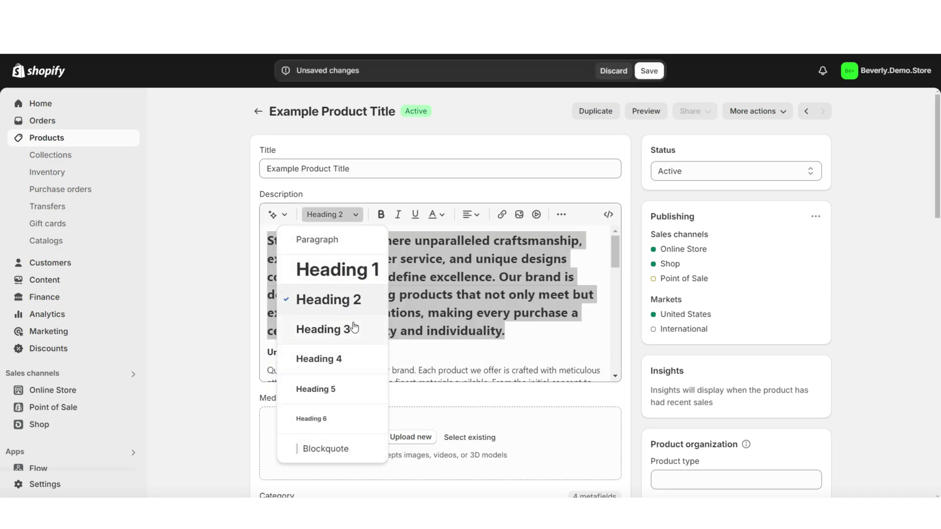
{"action": "left_click", "coordinate": [321, 237]}
{"action": "left_click", "coordinate": [381, 215]}
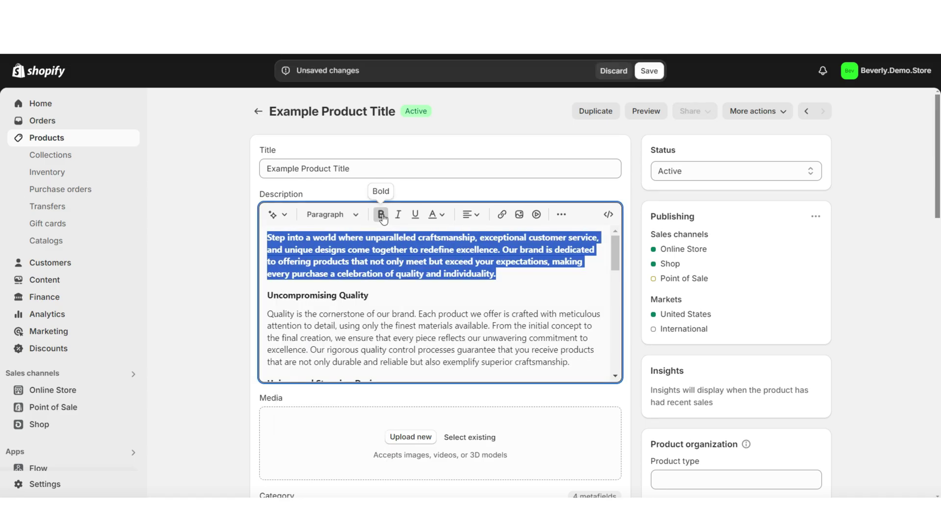
{"action": "left_click", "coordinate": [398, 216]}
{"action": "left_click", "coordinate": [413, 219]}
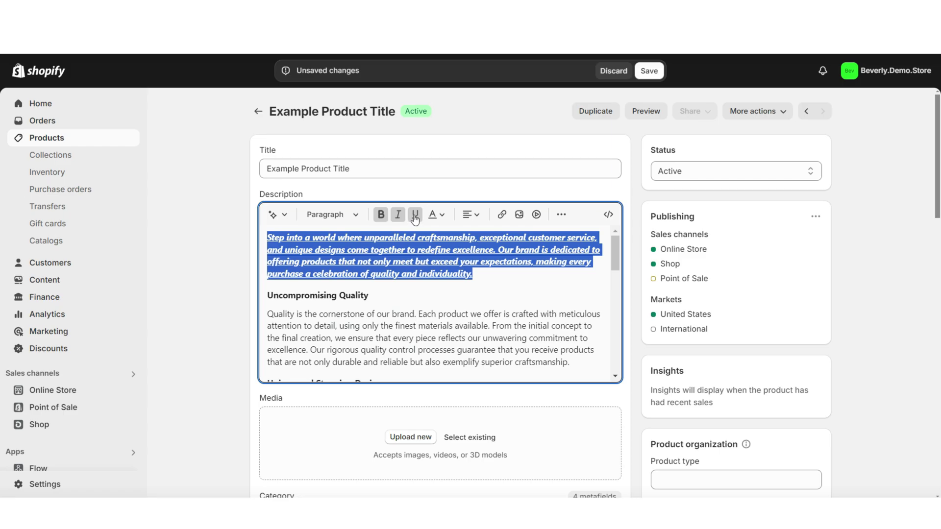
- Try text and background colours on the Uncompromising Quality heading, then start inserting a link
{"action": "triple_click", "coordinate": [343, 294]}
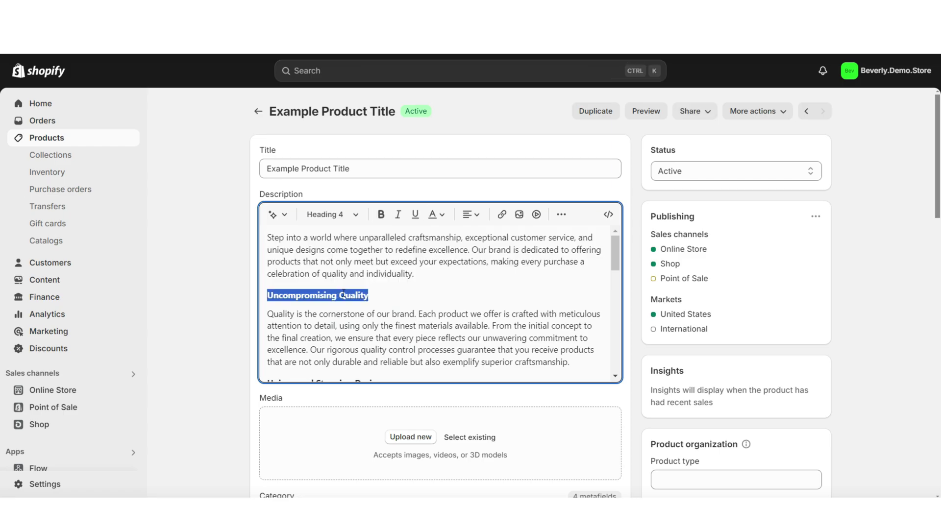
{"action": "left_click", "coordinate": [434, 214]}
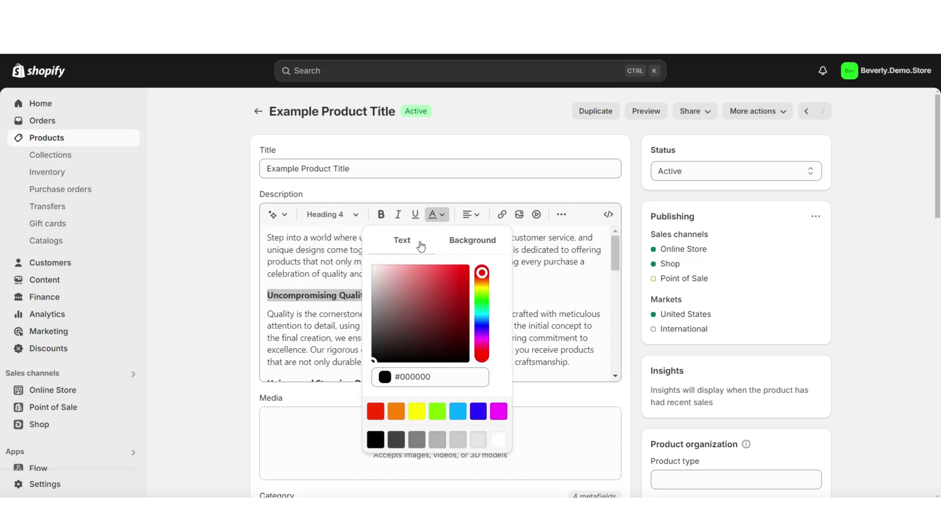
{"action": "left_click", "coordinate": [461, 240]}
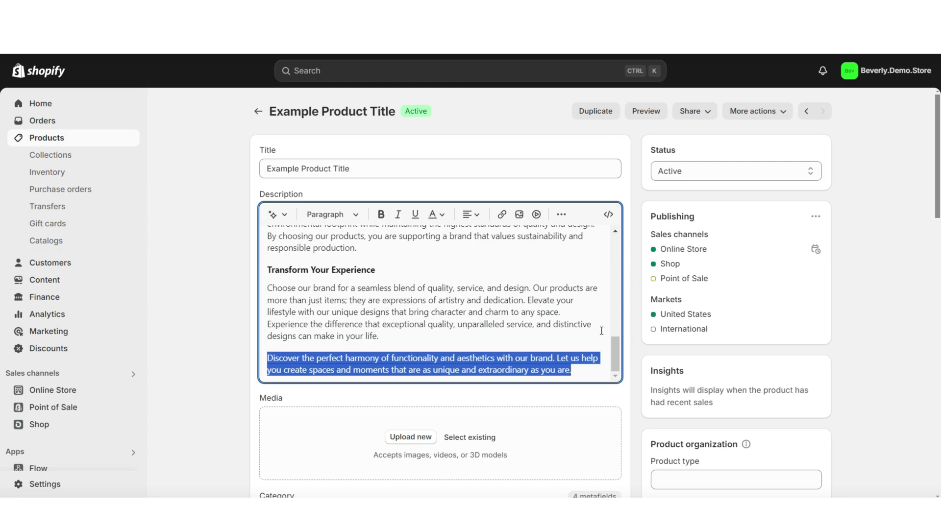
{"action": "left_click", "coordinate": [503, 216]}
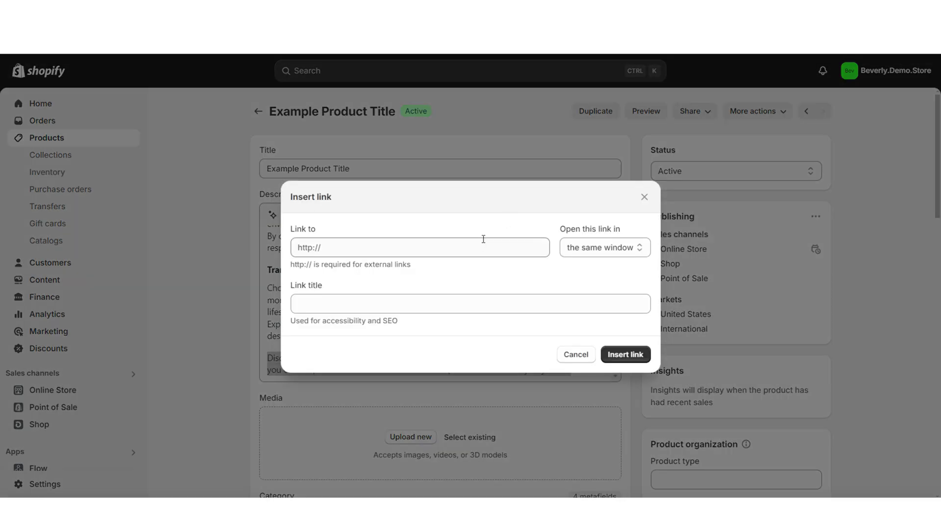
{"action": "left_click", "coordinate": [306, 248]}
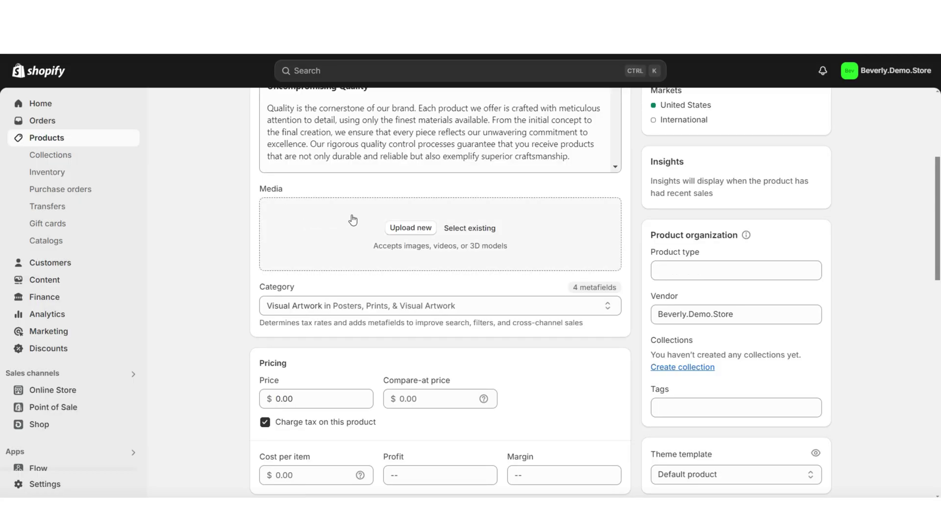
- Upload the hoop earring photo to the product's media
{"action": "left_click", "coordinate": [411, 228]}
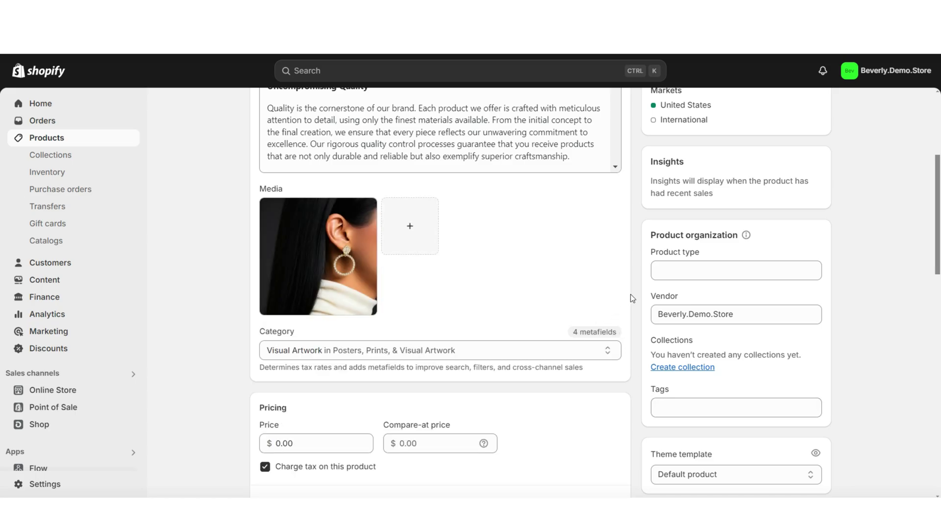
{"action": "scroll", "coordinate": [216, 250], "scroll_direction": "up", "scroll_amount": 2}
{"action": "scroll", "coordinate": [216, 251], "scroll_direction": "down", "scroll_amount": 3}
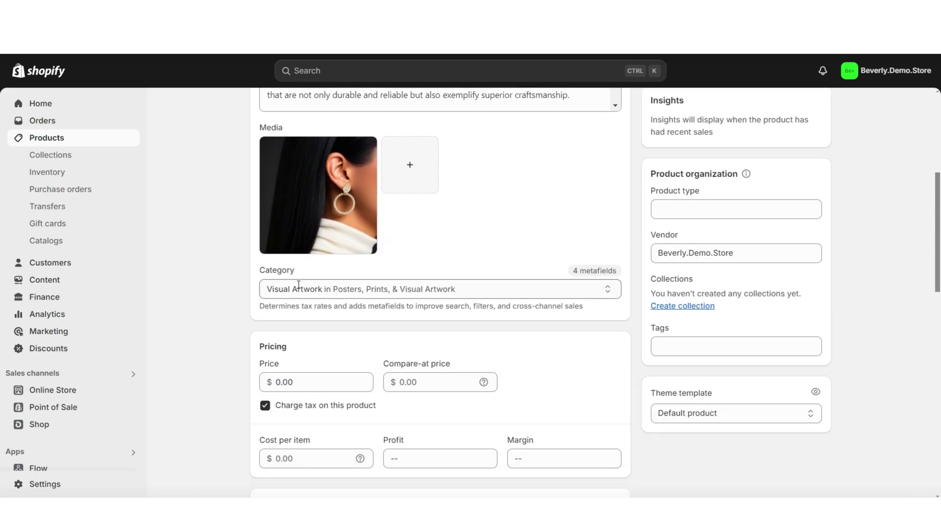
{"action": "left_click", "coordinate": [298, 284]}
- Categorise the product as Earrings in Jewelry and enter the $79.99 price and $30.42 cost
{"action": "left_click", "coordinate": [277, 327]}
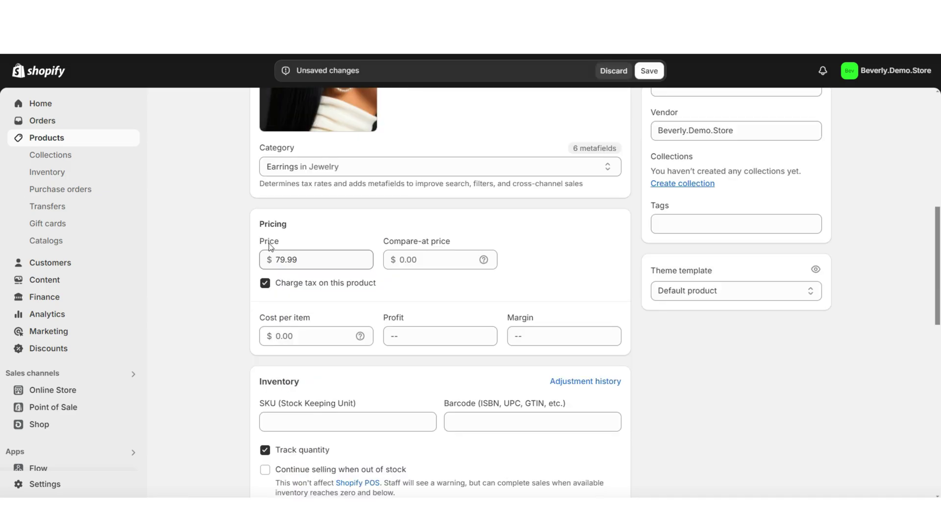
{"action": "scroll", "coordinate": [414, 228], "scroll_direction": "down", "scroll_amount": 2}
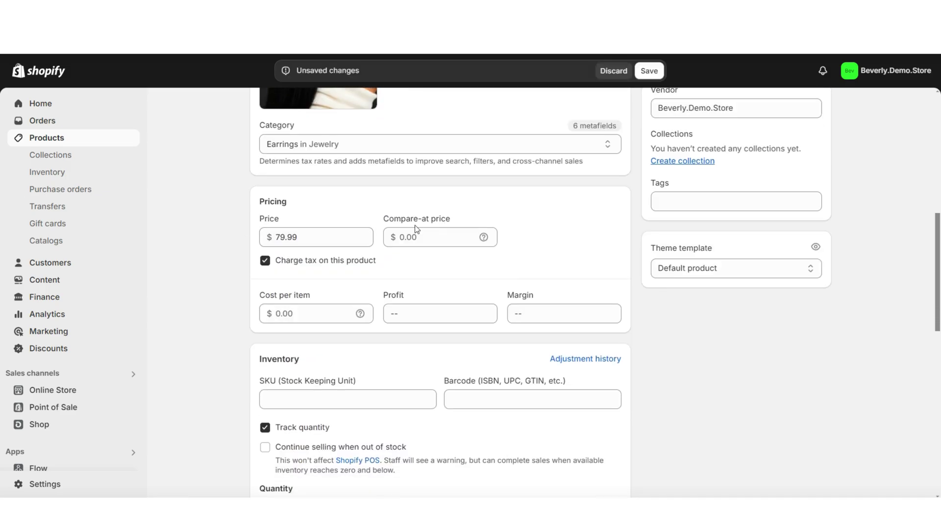
{"action": "left_click", "coordinate": [423, 197]}
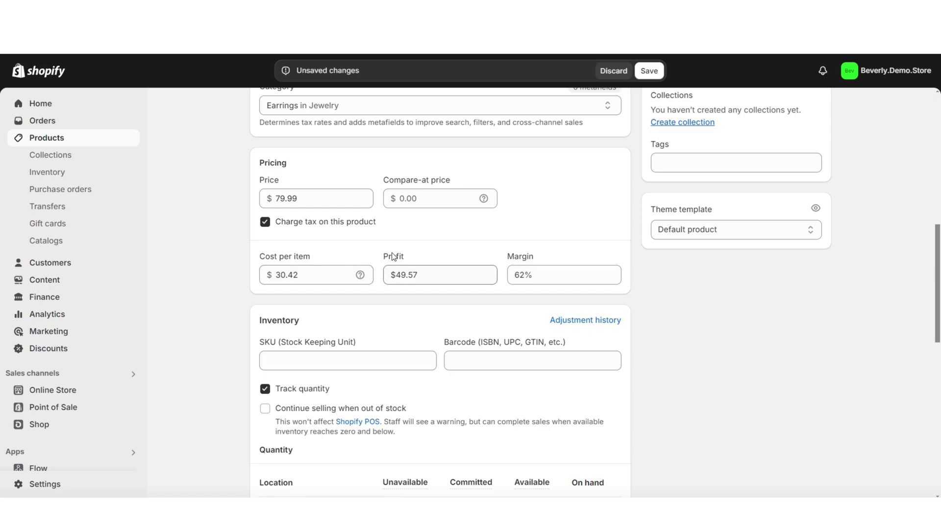
- Set the shipping weight to 1.1 lb
{"action": "scroll", "coordinate": [312, 264], "scroll_direction": "down", "scroll_amount": 4}
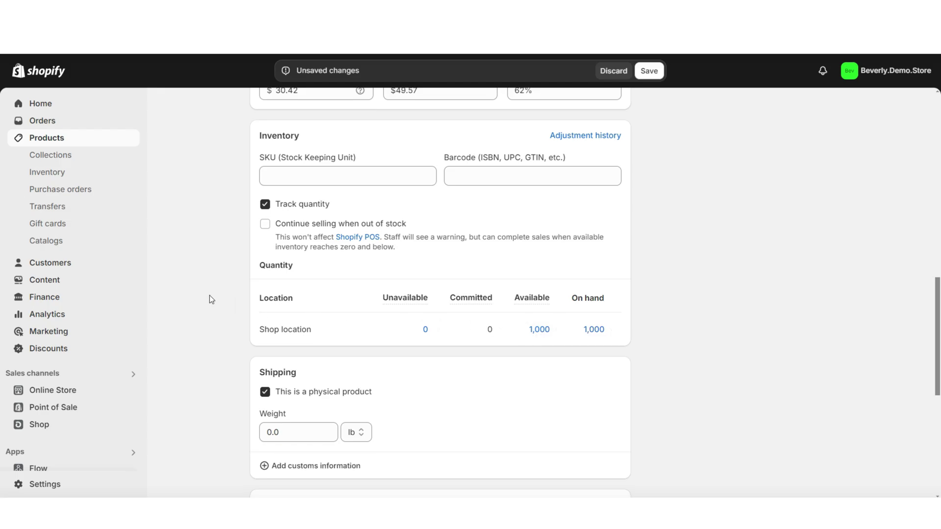
{"action": "scroll", "coordinate": [305, 211], "scroll_direction": "down", "scroll_amount": 4}
{"action": "left_click", "coordinate": [354, 249]}
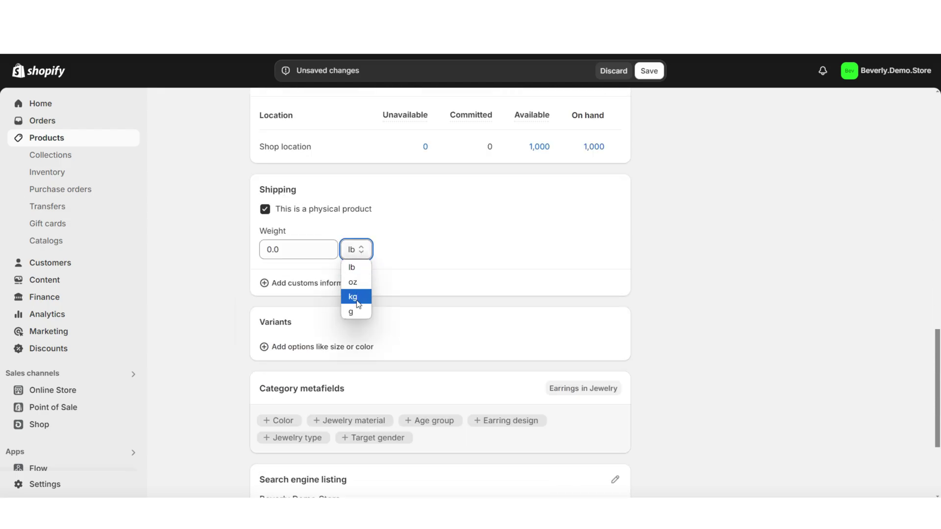
{"action": "left_click", "coordinate": [296, 255]}
{"action": "type", "text": "1.1"}
{"action": "scroll", "coordinate": [295, 257], "scroll_direction": "down", "scroll_amount": 2}
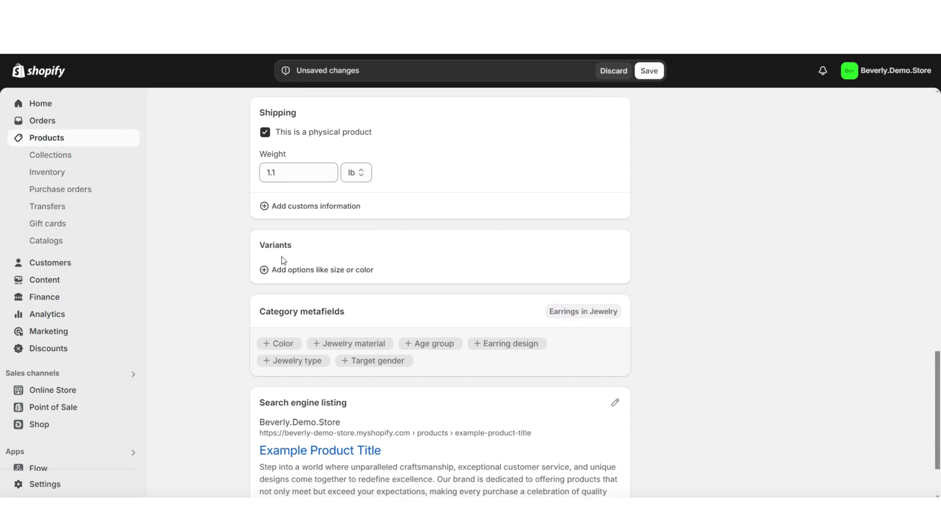
- Add a Color variant option with values Gold, Silver and Rose gold
{"action": "left_click", "coordinate": [283, 270]}
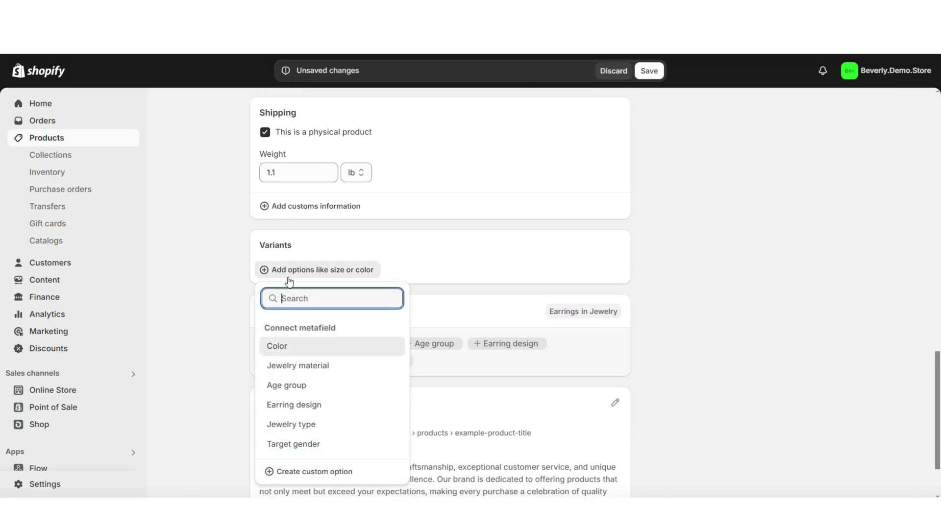
{"action": "left_click", "coordinate": [305, 346]}
{"action": "type", "text": "gold"}
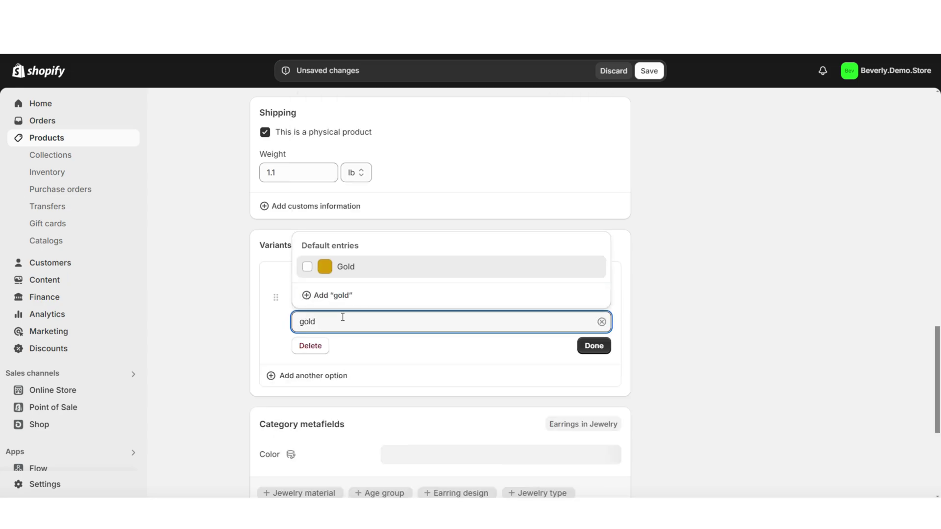
{"action": "key", "text": "Return"}
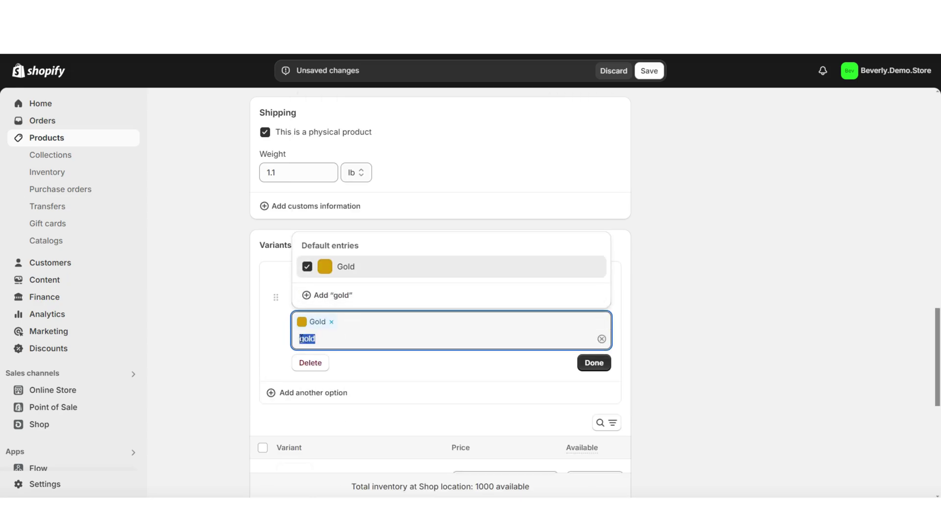
{"action": "type", "text": "silver"}
{"action": "left_click", "coordinate": [346, 244]}
{"action": "left_click", "coordinate": [320, 340]}
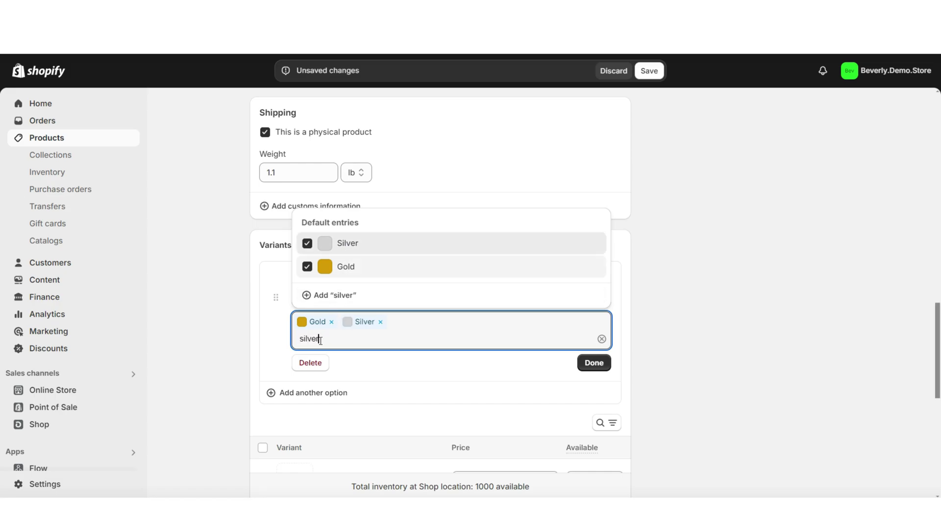
{"action": "double_click", "coordinate": [320, 340]}
{"action": "type", "text": "rose"}
{"action": "left_click", "coordinate": [308, 219]}
{"action": "left_click", "coordinate": [341, 338]}
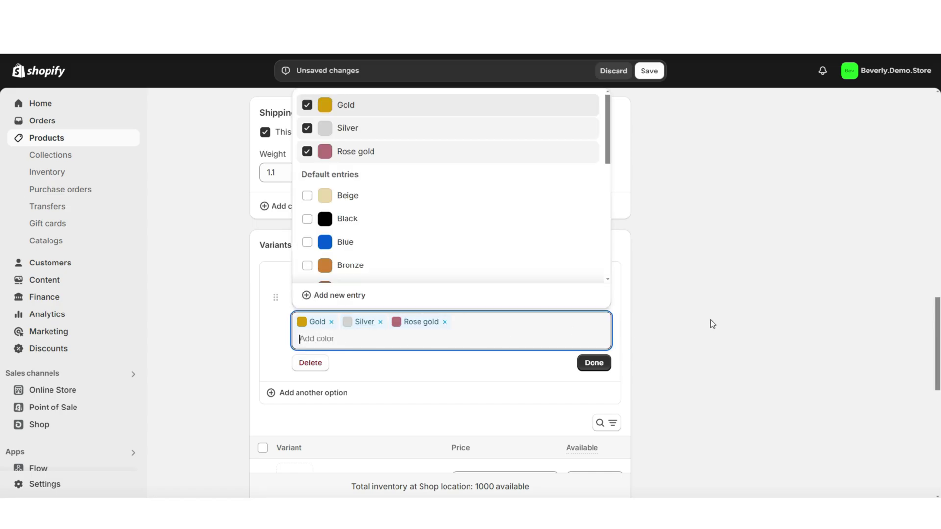
{"action": "left_click", "coordinate": [600, 362]}
- Give the Silver and Rose gold variants 1000 available each and save the product
{"action": "scroll", "coordinate": [664, 241], "scroll_direction": "down", "scroll_amount": 3}
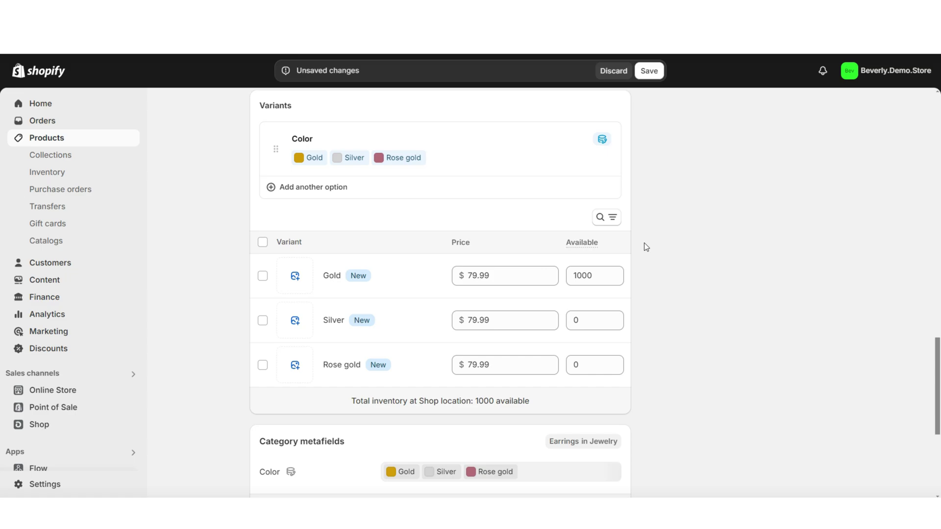
{"action": "mouse_move", "coordinate": [593, 249]}
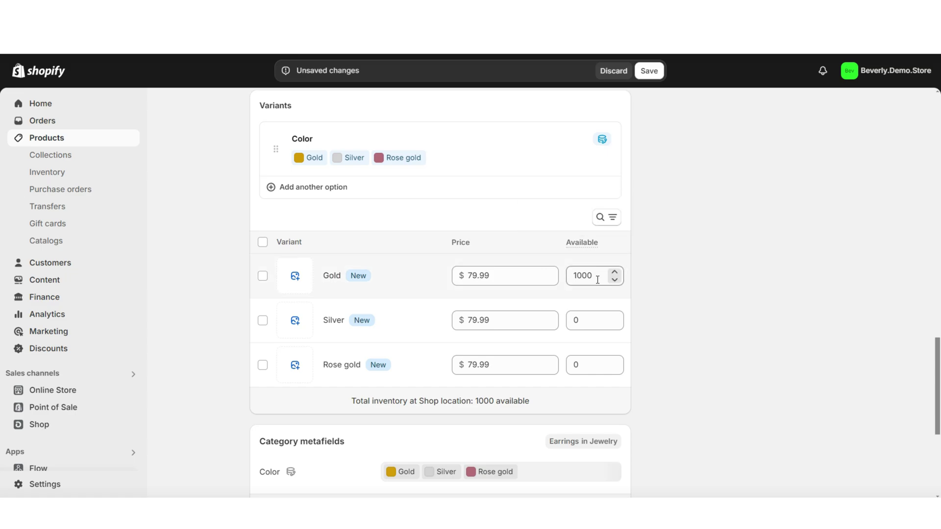
{"action": "left_click", "coordinate": [593, 326]}
{"action": "type", "text": "1000"}
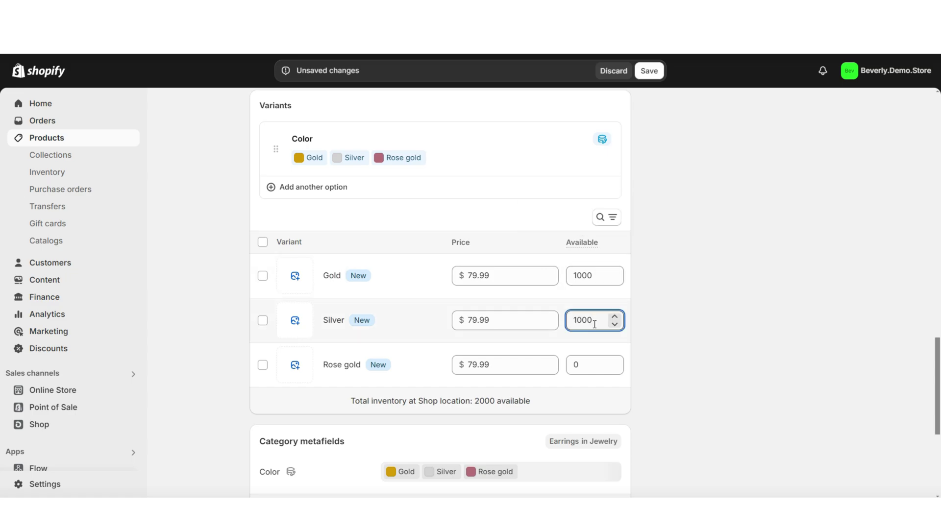
{"action": "left_click", "coordinate": [588, 371]}
{"action": "type", "text": "1000"}
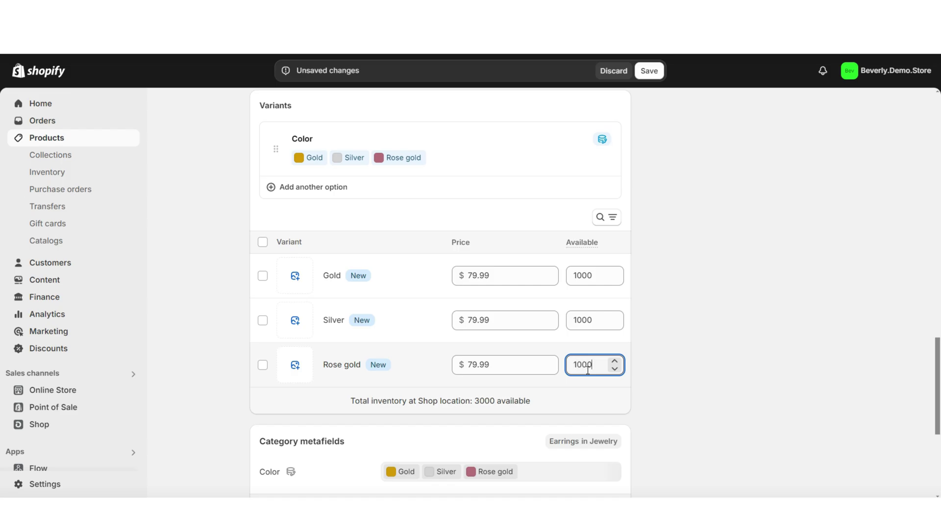
{"action": "left_click", "coordinate": [825, 339]}
{"action": "left_click", "coordinate": [648, 71]}
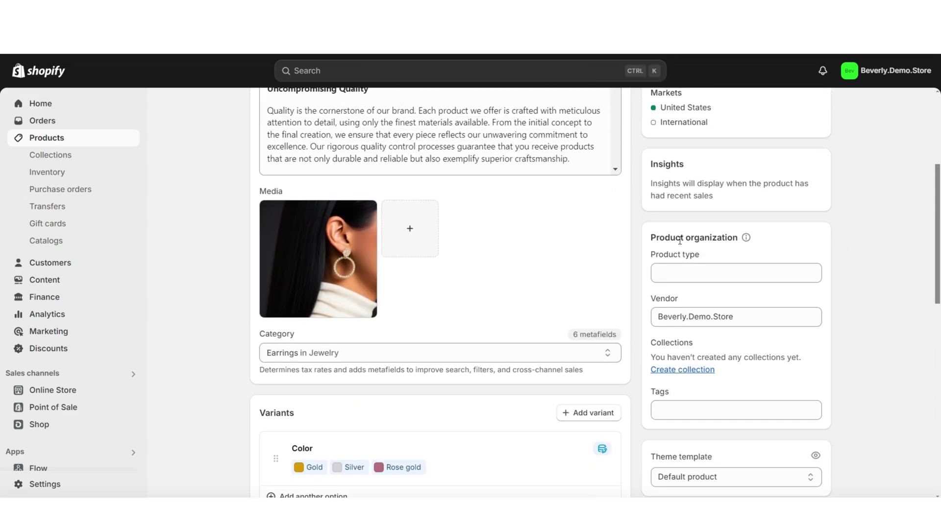
- Enter product type jewelry and add the tags earrings and gold earrings
{"action": "scroll", "coordinate": [636, 237], "scroll_direction": "down", "scroll_amount": 1}
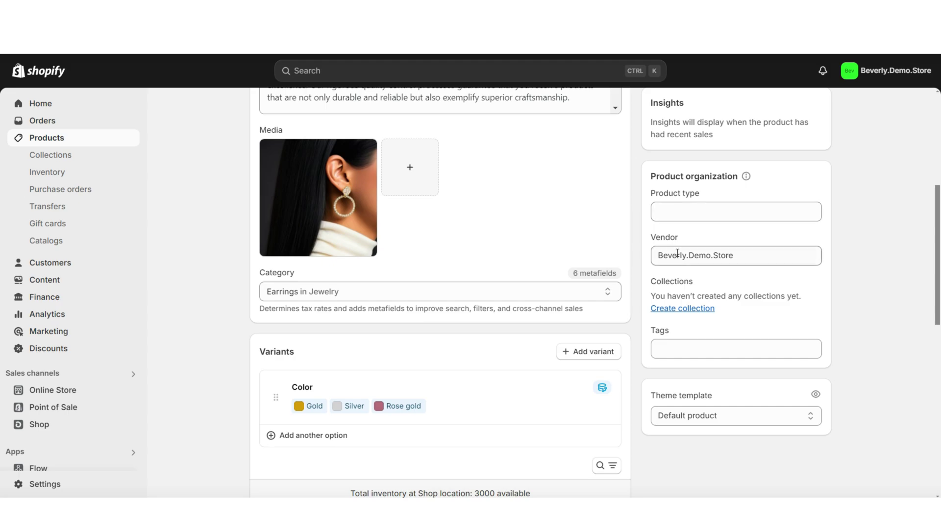
{"action": "left_click", "coordinate": [698, 342]}
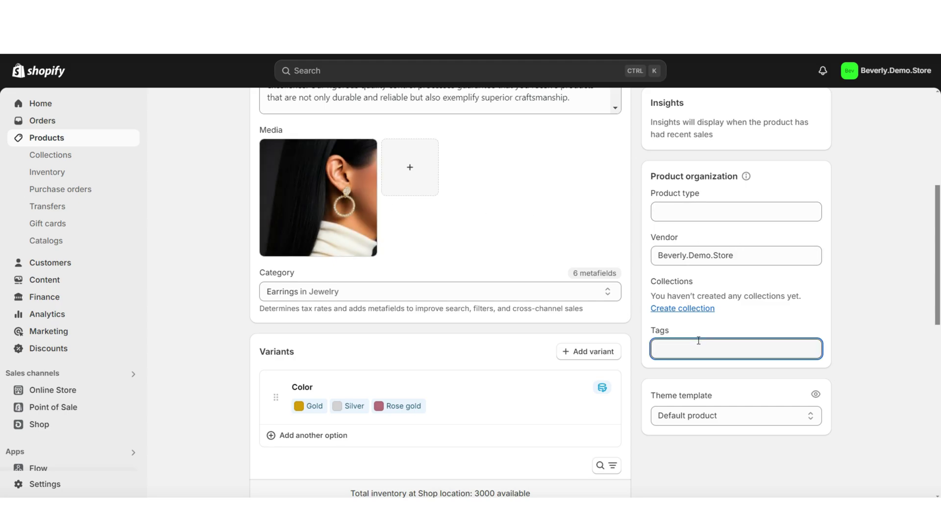
{"action": "left_click", "coordinate": [686, 212]}
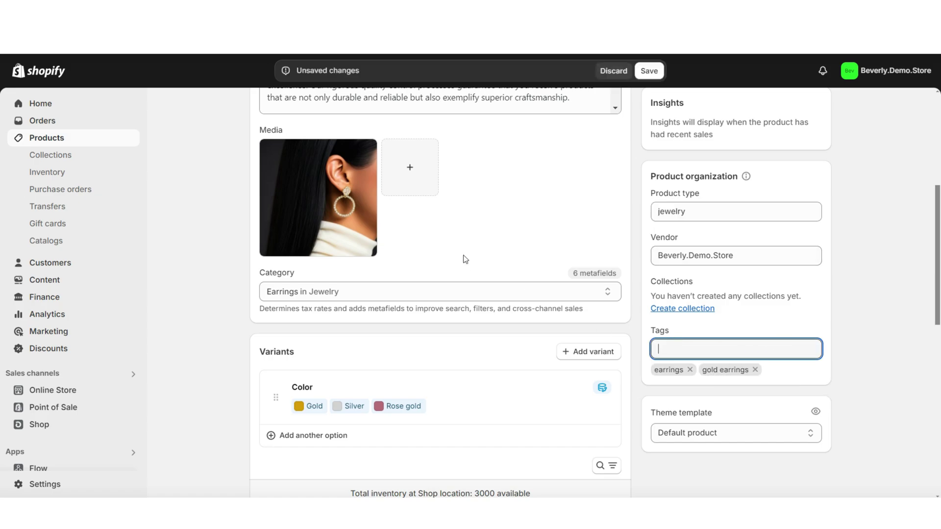
- Keep the product status set to Active
{"action": "left_click_drag", "start_coordinate": [937, 277], "coordinate": [937, 274]}
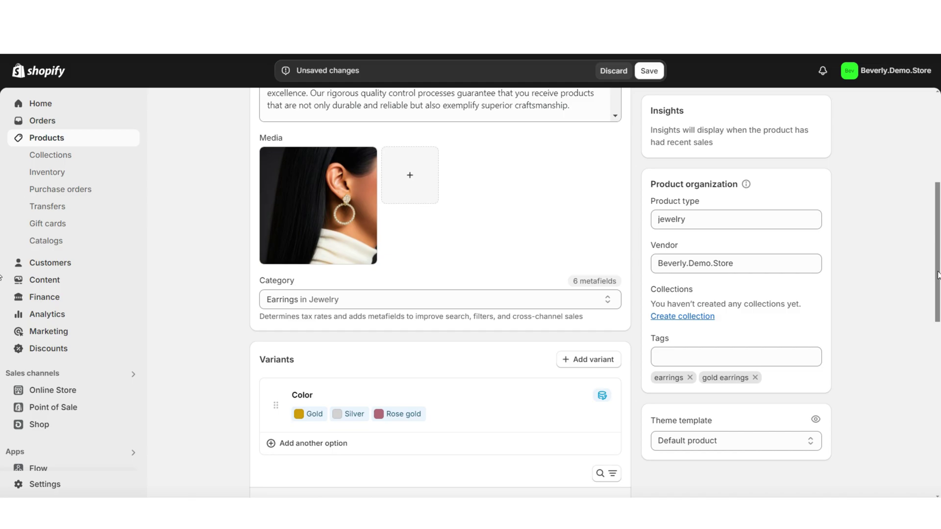
{"action": "left_click_drag", "start_coordinate": [937, 274], "coordinate": [913, 198]}
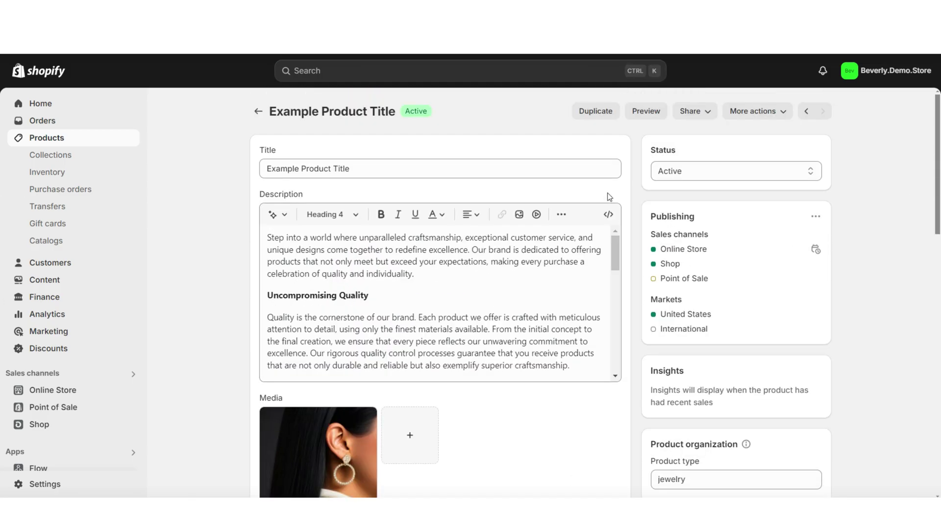
{"action": "left_click", "coordinate": [676, 172]}
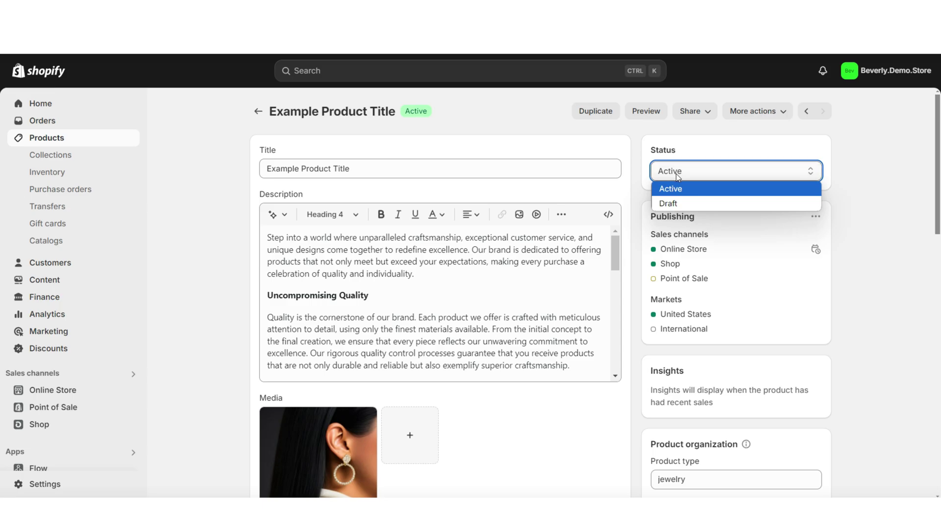
{"action": "left_click", "coordinate": [682, 189]}
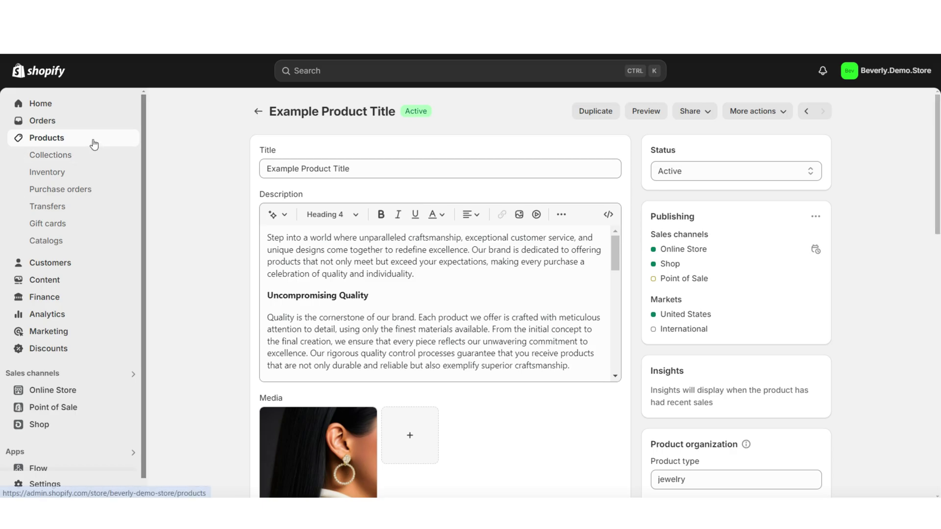
- Create a new collection titled Earrings
{"action": "left_click", "coordinate": [70, 156]}
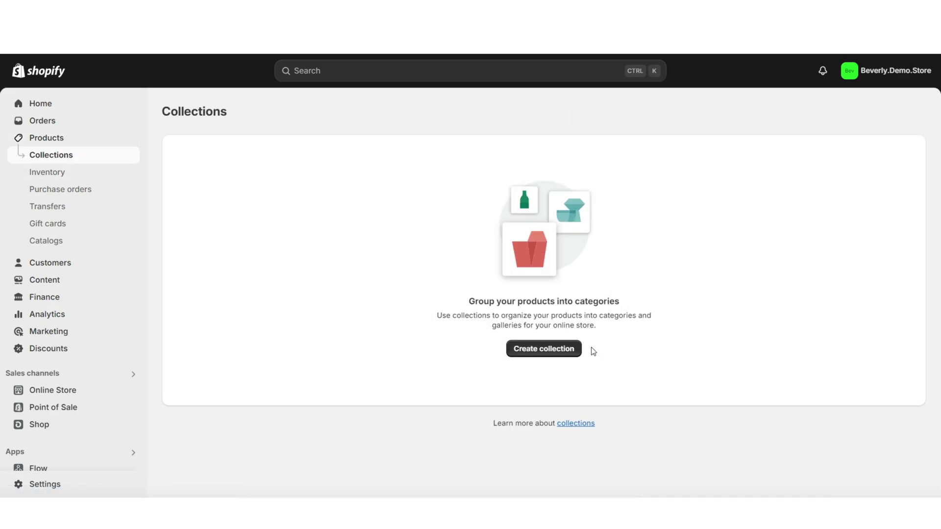
{"action": "left_click", "coordinate": [564, 349]}
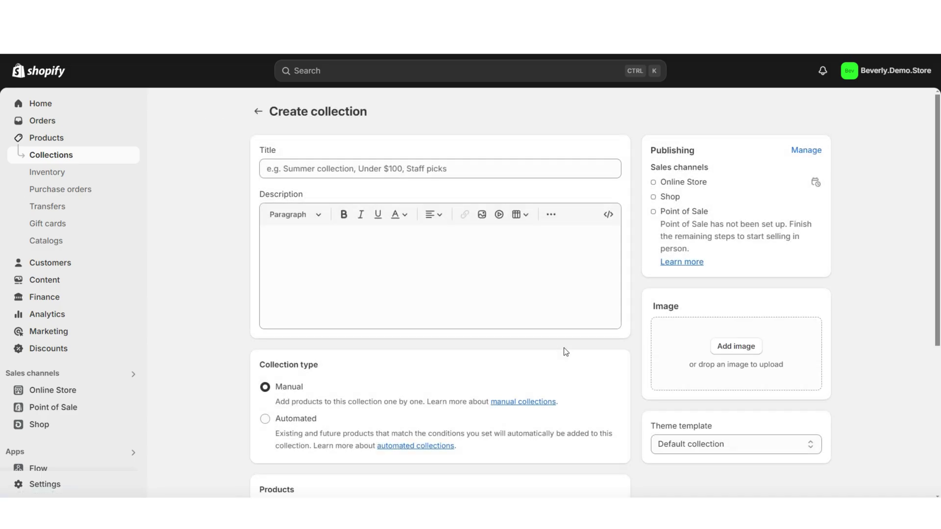
{"action": "left_click", "coordinate": [442, 166]}
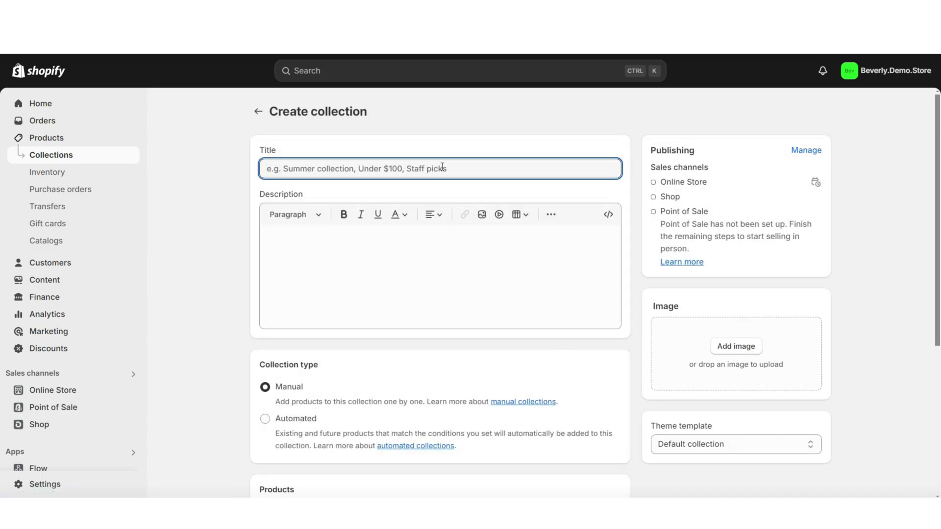
{"action": "type", "text": "Earrings"}
{"action": "left_click", "coordinate": [267, 153]}
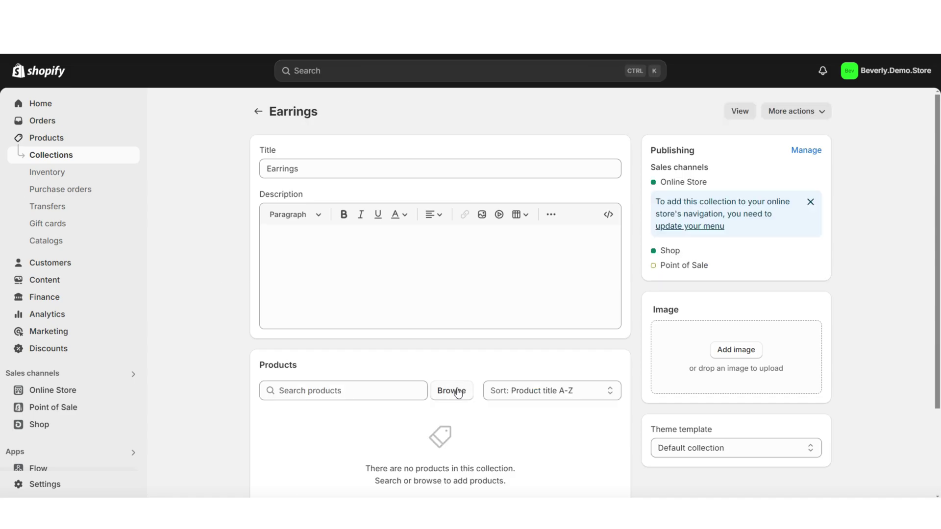
- Add Example Product Title to the Earrings collection
{"action": "left_click", "coordinate": [450, 390]}
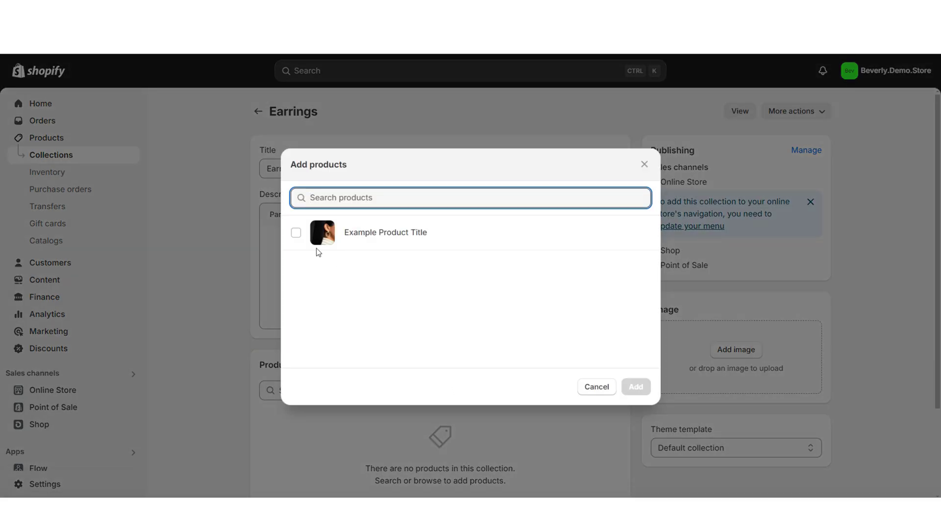
{"action": "left_click", "coordinate": [296, 233]}
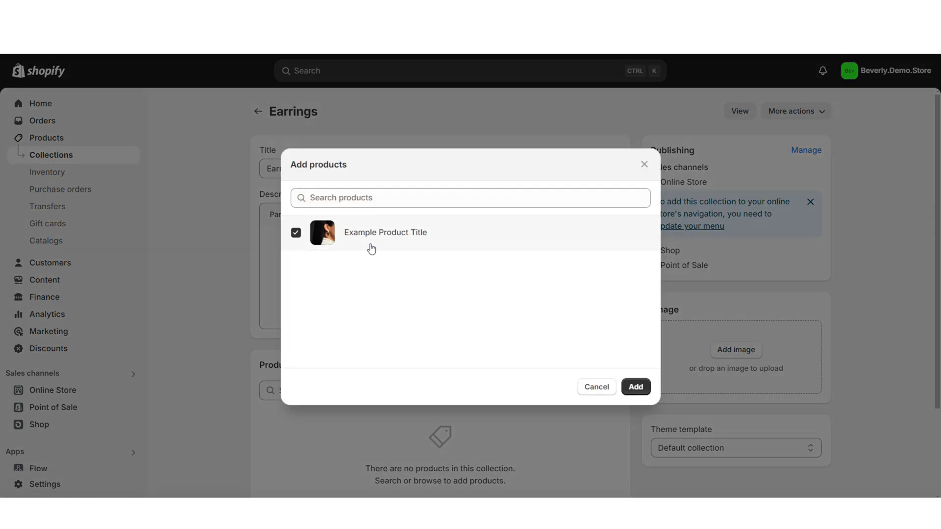
{"action": "left_click", "coordinate": [634, 382]}
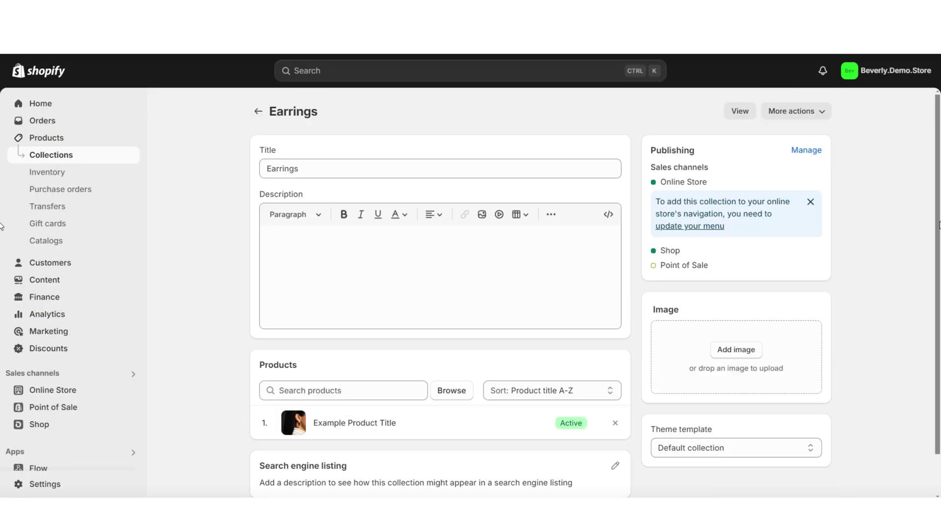
{"action": "scroll", "coordinate": [2, 237], "scroll_direction": "down", "scroll_amount": 2}
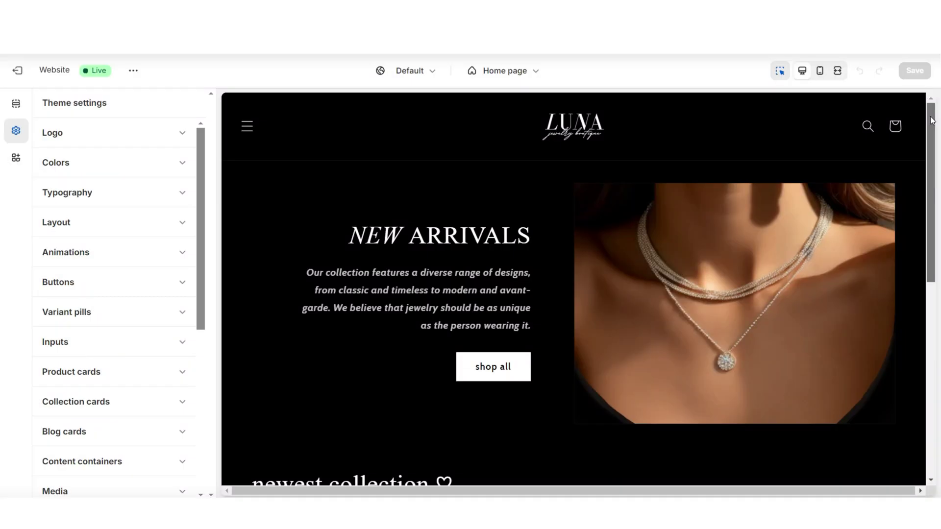
{"action": "scroll", "coordinate": [936, 189], "scroll_direction": "down", "scroll_amount": 3}
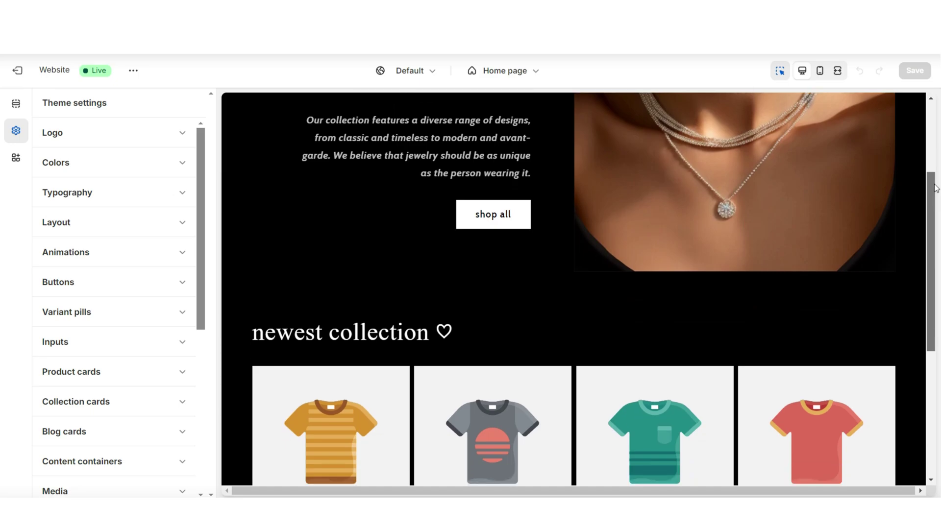
- Make the newest collection section feature the Earrings collection and save the theme
{"action": "scroll", "coordinate": [533, 230], "scroll_direction": "down", "scroll_amount": 2}
{"action": "left_click", "coordinate": [533, 231]}
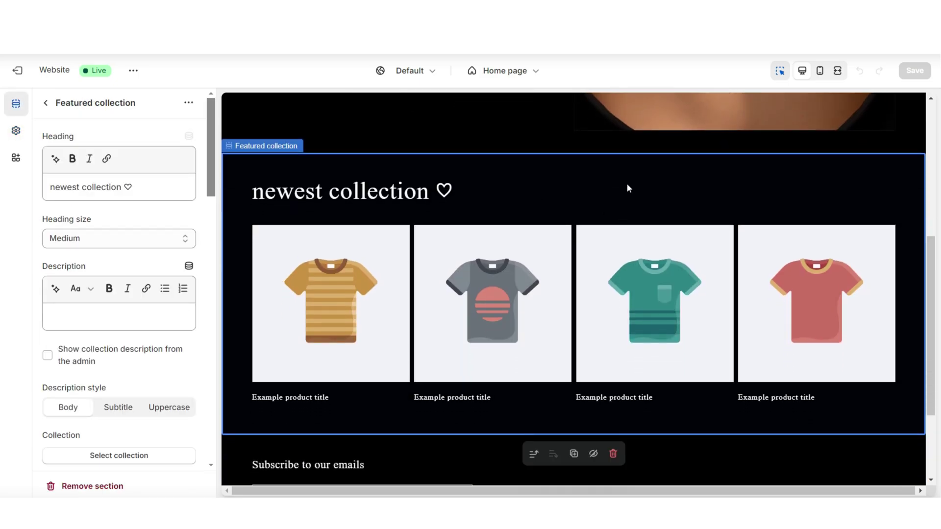
{"action": "scroll", "coordinate": [198, 266], "scroll_direction": "down", "scroll_amount": 4}
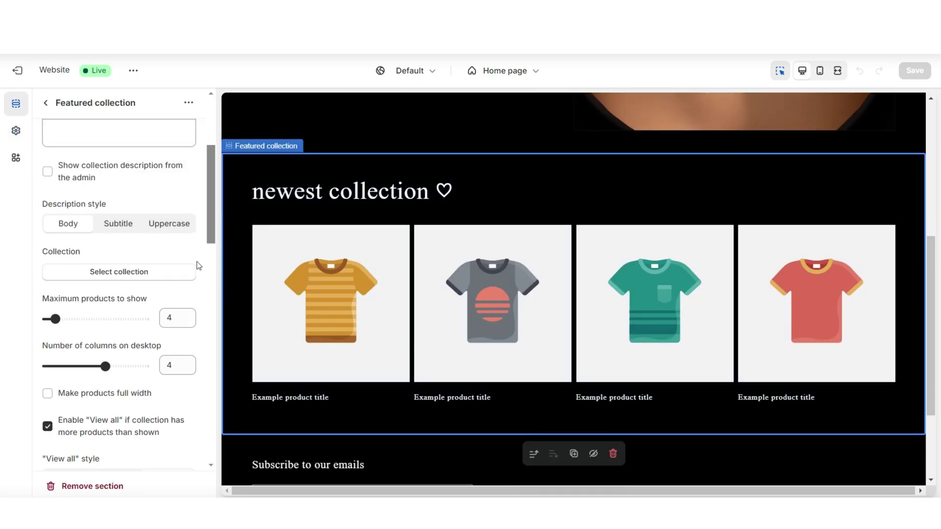
{"action": "left_click", "coordinate": [120, 271]}
{"action": "left_click", "coordinate": [193, 201]}
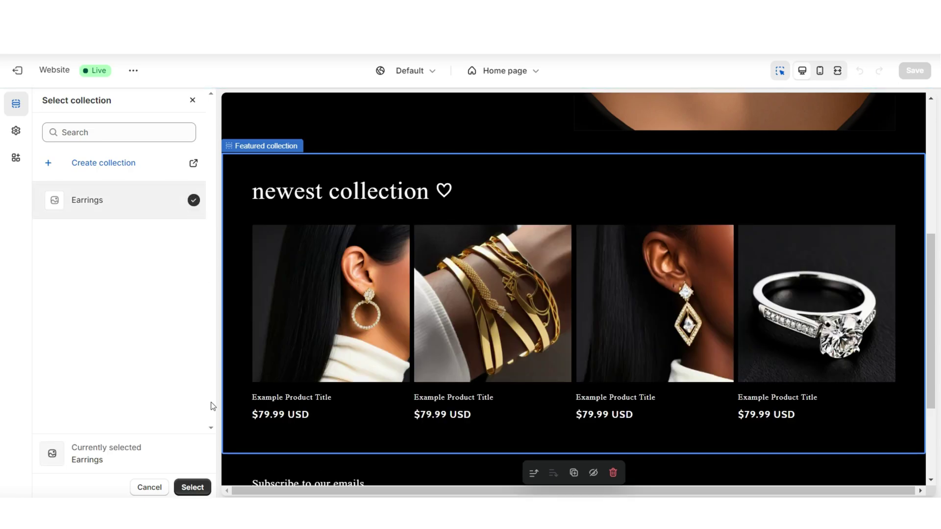
{"action": "left_click", "coordinate": [192, 487]}
{"action": "left_click", "coordinate": [914, 70]}
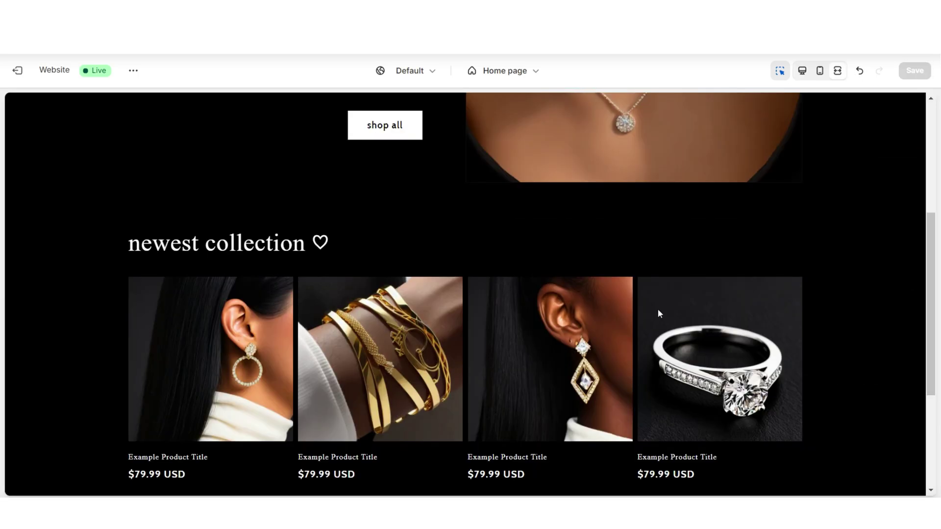
- Preview a featured earring product page, then return to the home page
{"action": "left_click", "coordinate": [272, 268]}
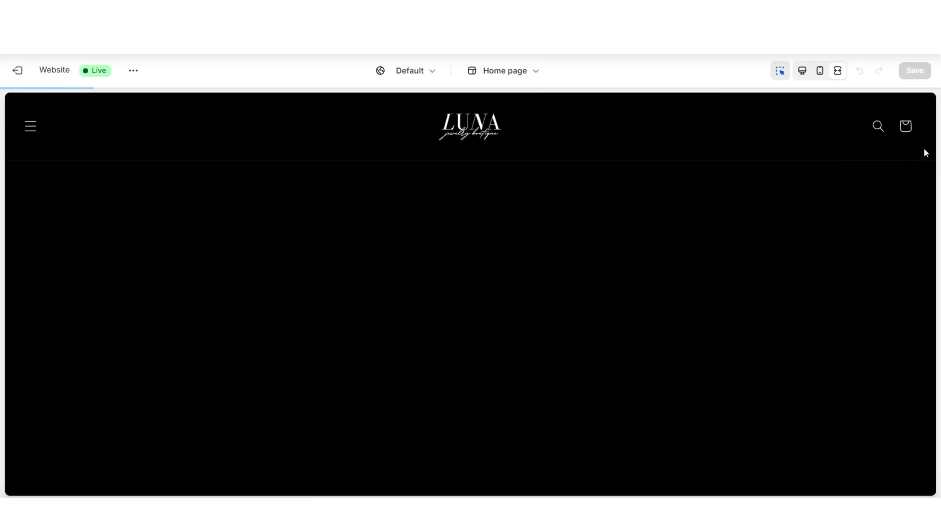
{"action": "scroll", "coordinate": [734, 294], "scroll_direction": "down", "scroll_amount": 10}
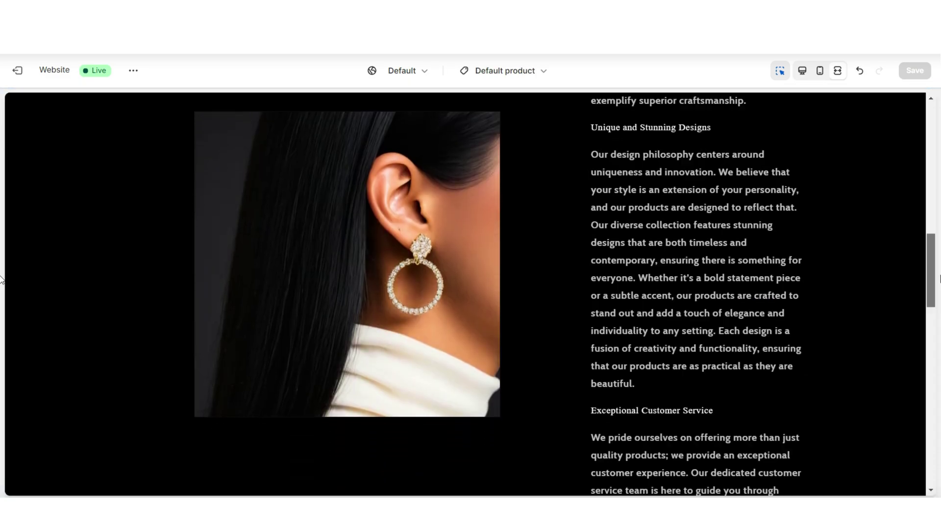
{"action": "scroll", "coordinate": [1, 280], "scroll_direction": "down", "scroll_amount": 15}
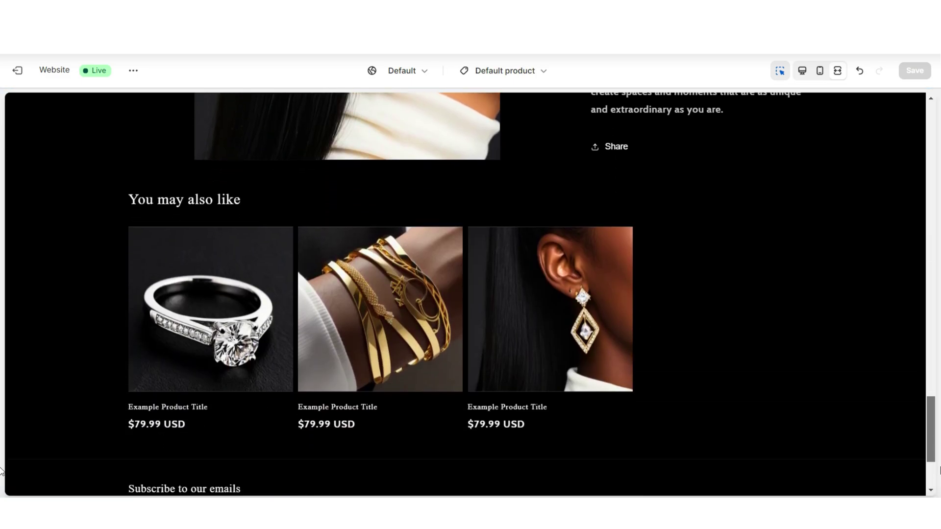
{"action": "scroll", "coordinate": [2, 471], "scroll_direction": "up", "scroll_amount": 10}
{"action": "key", "text": "alt+Left"}
{"action": "scroll", "coordinate": [937, 153], "scroll_direction": "down", "scroll_amount": 4}
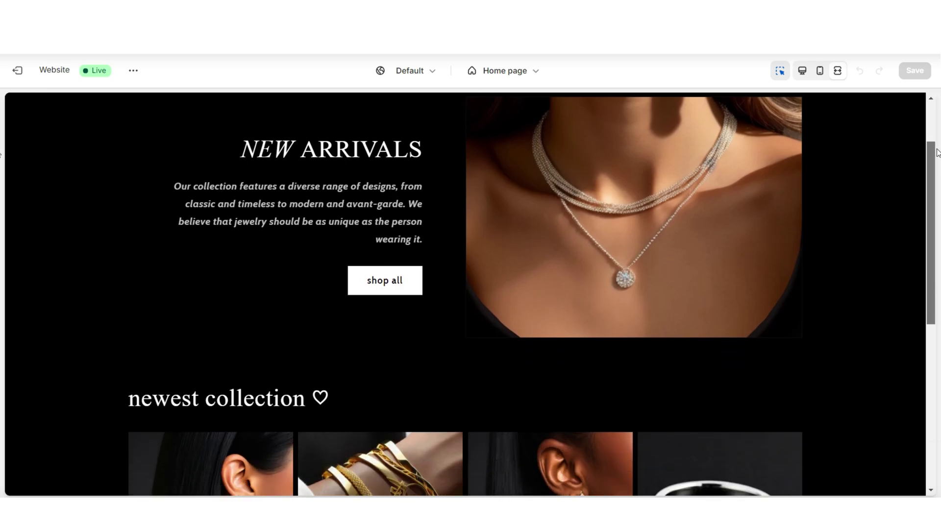
{"action": "scroll", "coordinate": [937, 153], "scroll_direction": "down", "scroll_amount": 4}
{"action": "scroll", "coordinate": [937, 153], "scroll_direction": "up", "scroll_amount": 6}
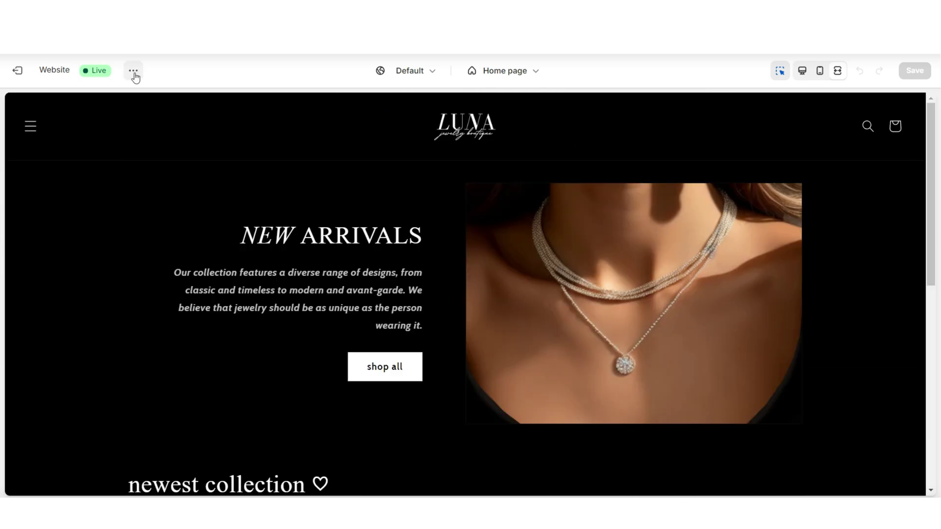
- View the live storefront outside the theme editor
{"action": "left_click", "coordinate": [134, 74]}
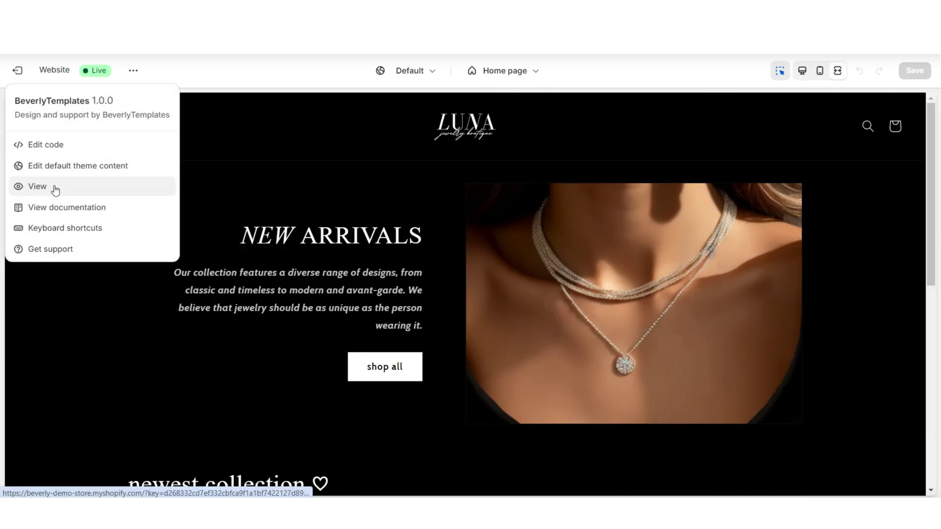
{"action": "left_click", "coordinate": [37, 187]}
{"action": "scroll", "coordinate": [470, 274], "scroll_direction": "down", "scroll_amount": 4}
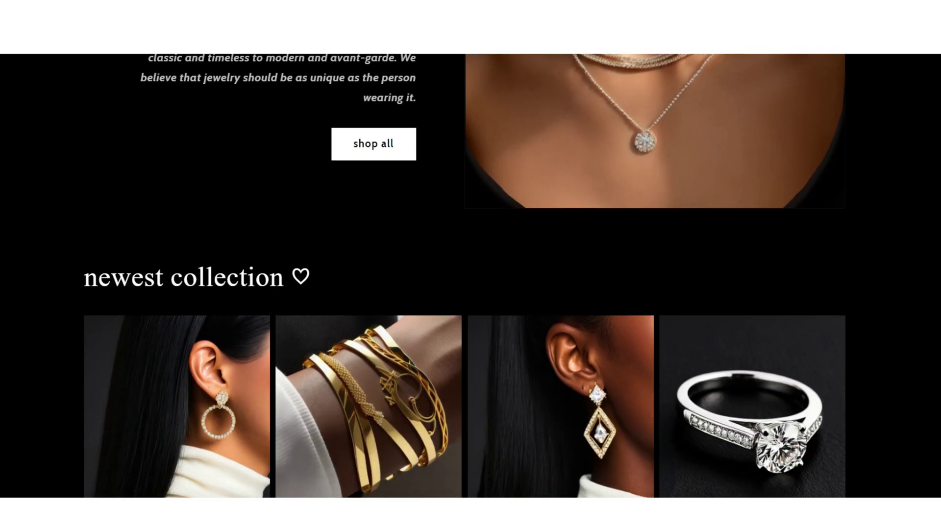
{"action": "scroll", "coordinate": [920, 382], "scroll_direction": "down", "scroll_amount": 4}
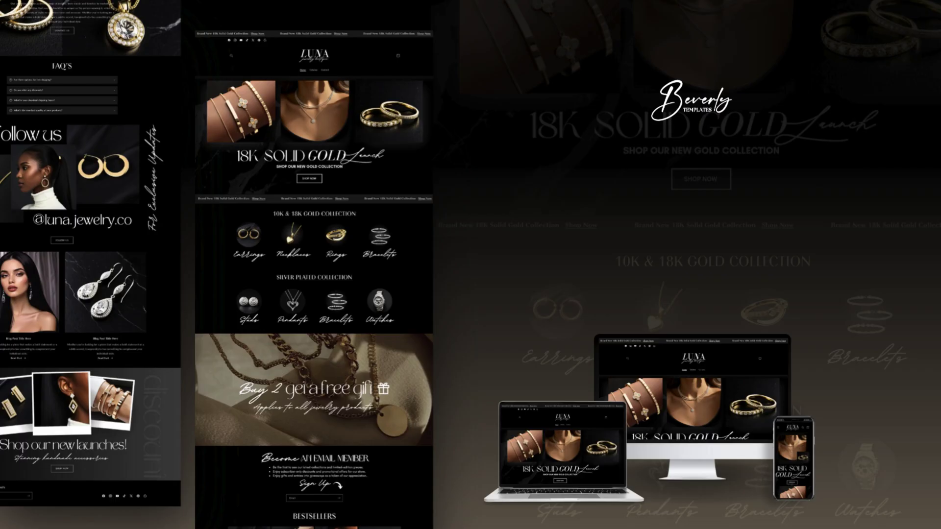